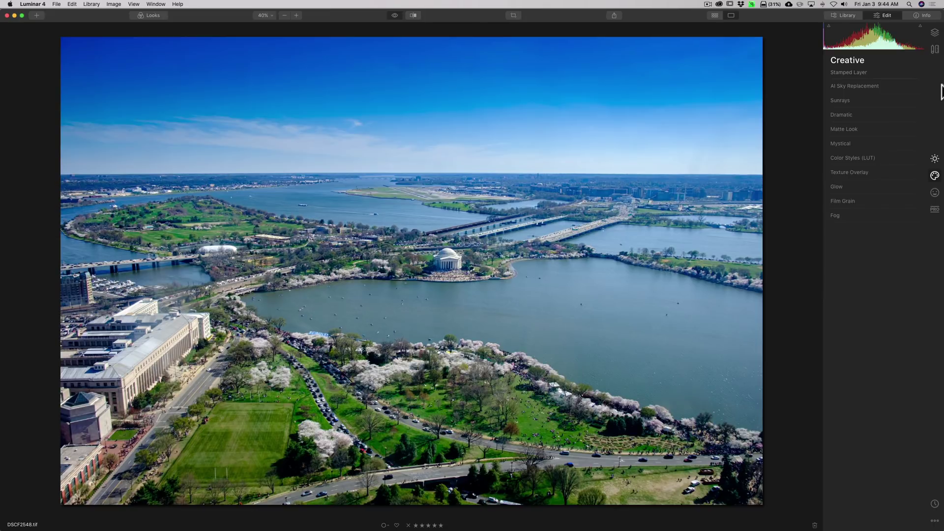
Step: Compare with the original, then swap in the Sunset Clouds 1 sky using Creative > AI Sky Replacement
key(backslash)
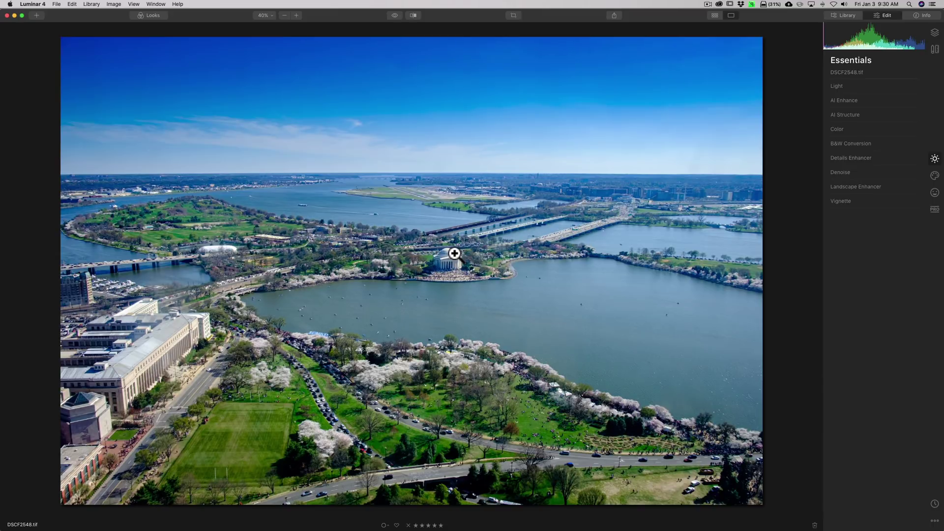
click(935, 176)
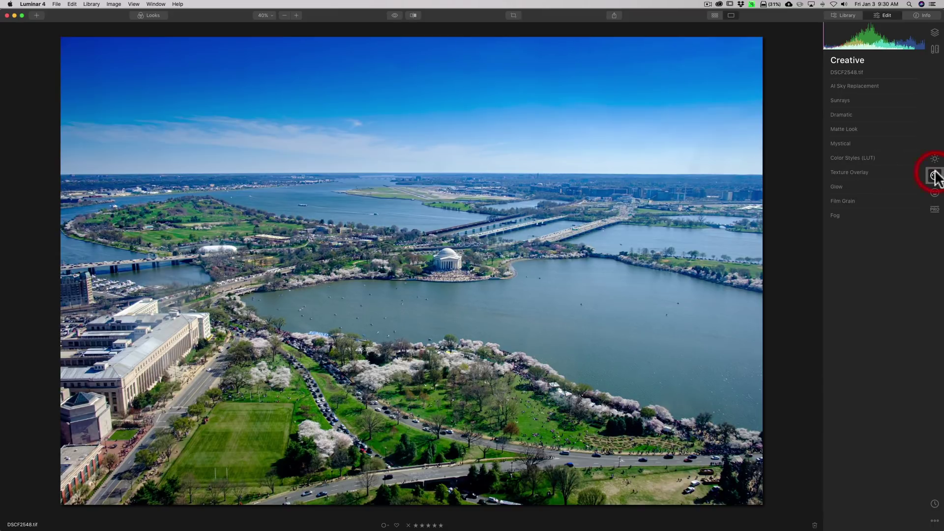
click(859, 86)
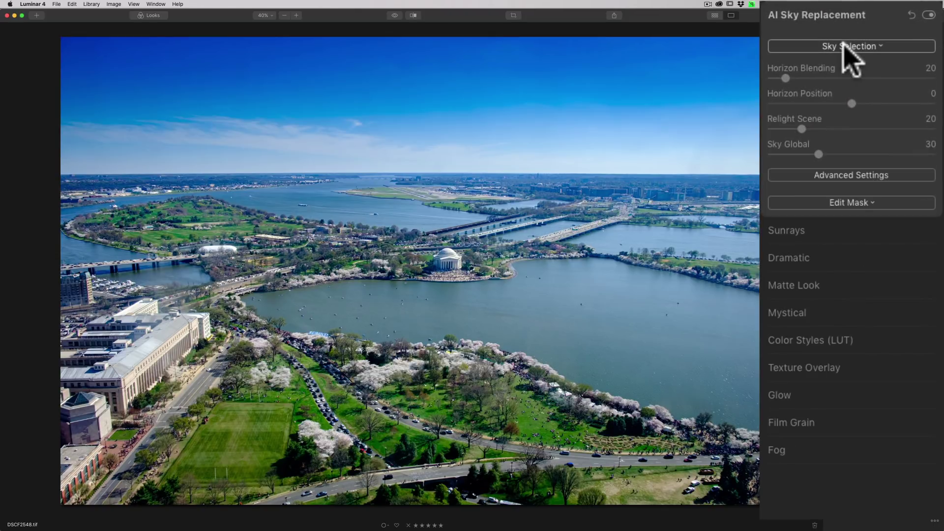
click(843, 44)
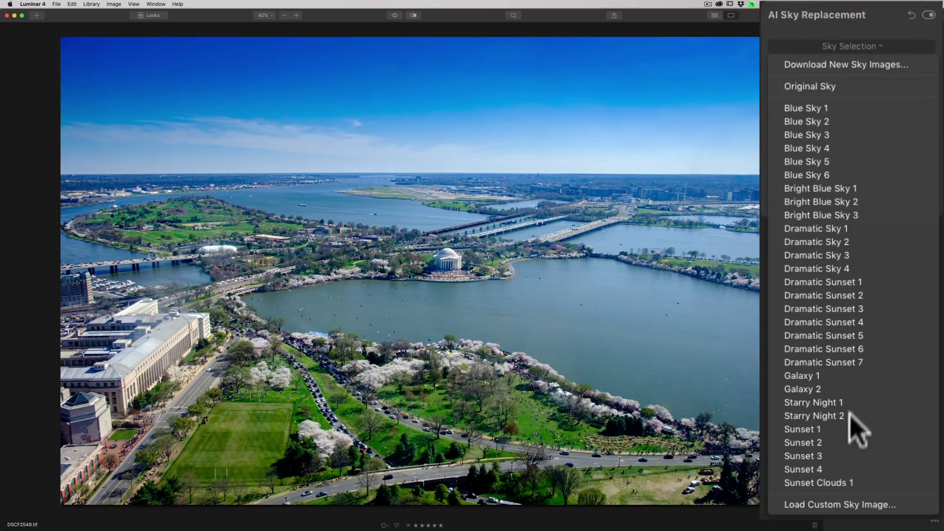
click(831, 483)
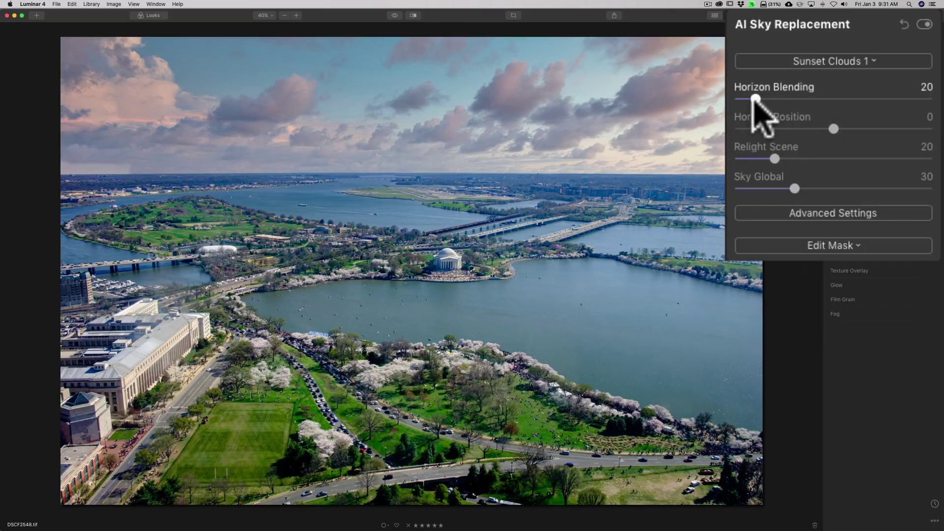
drag(755, 100, 942, 100)
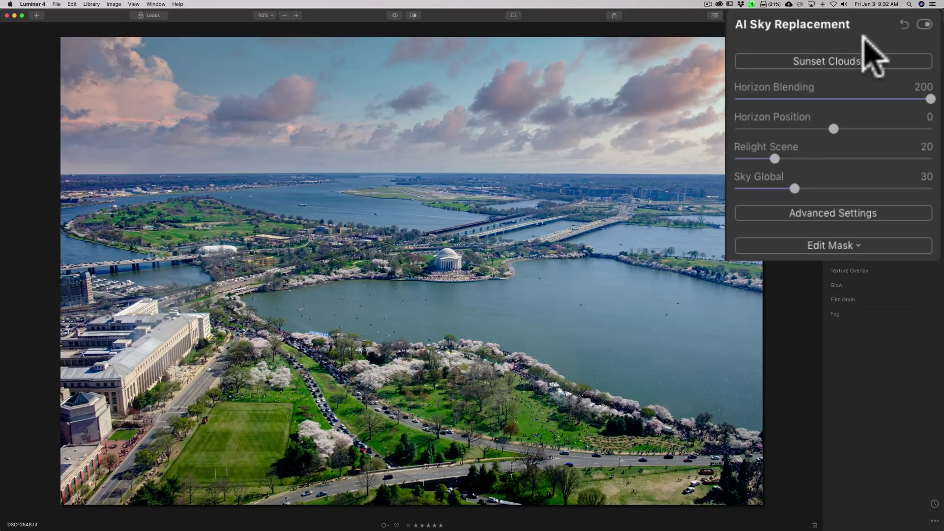
drag(929, 99, 723, 99)
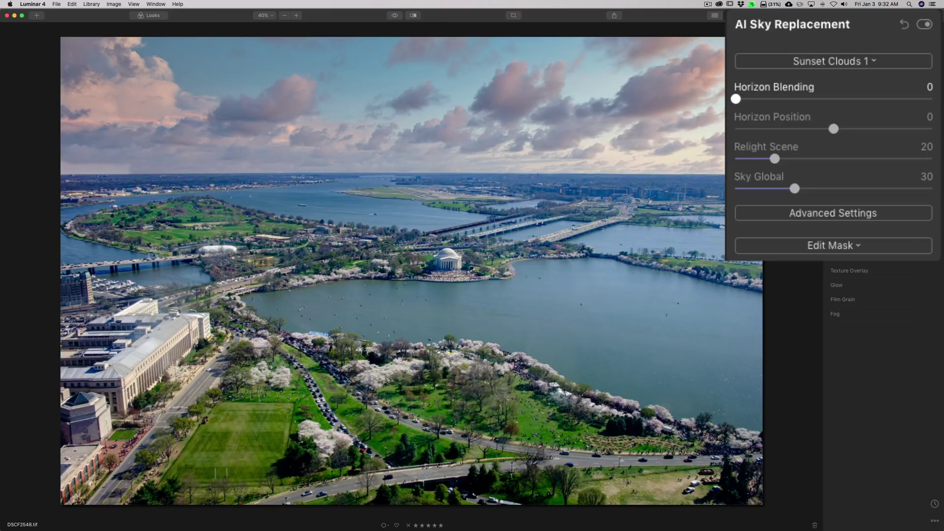
click(721, 101)
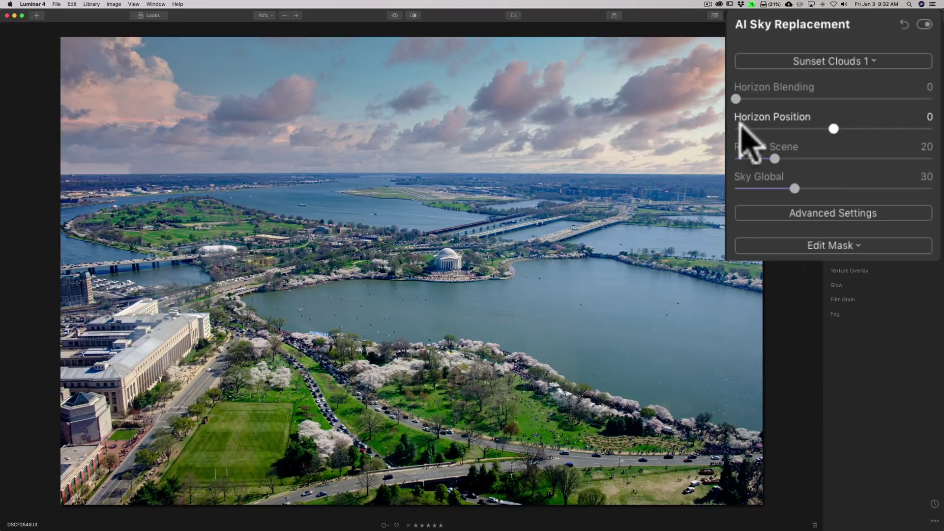
click(733, 98)
drag(733, 97, 790, 99)
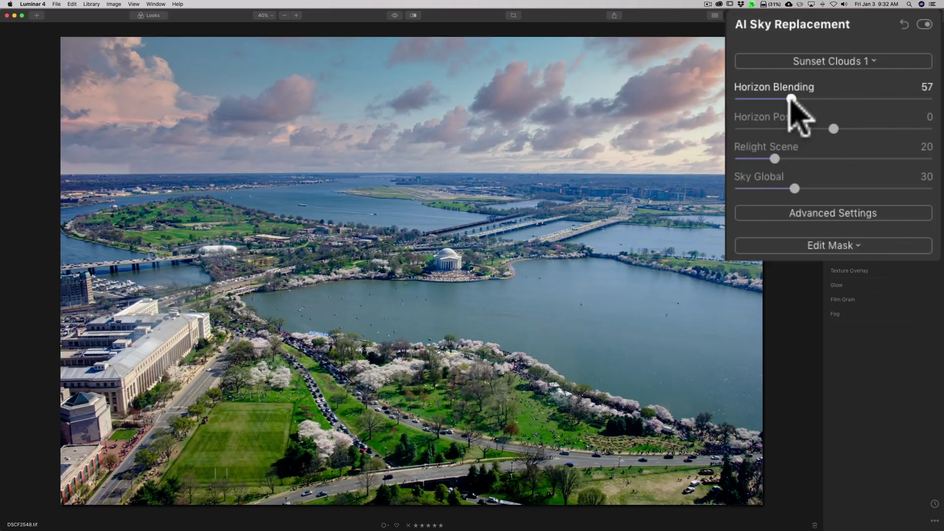
double_click(789, 98)
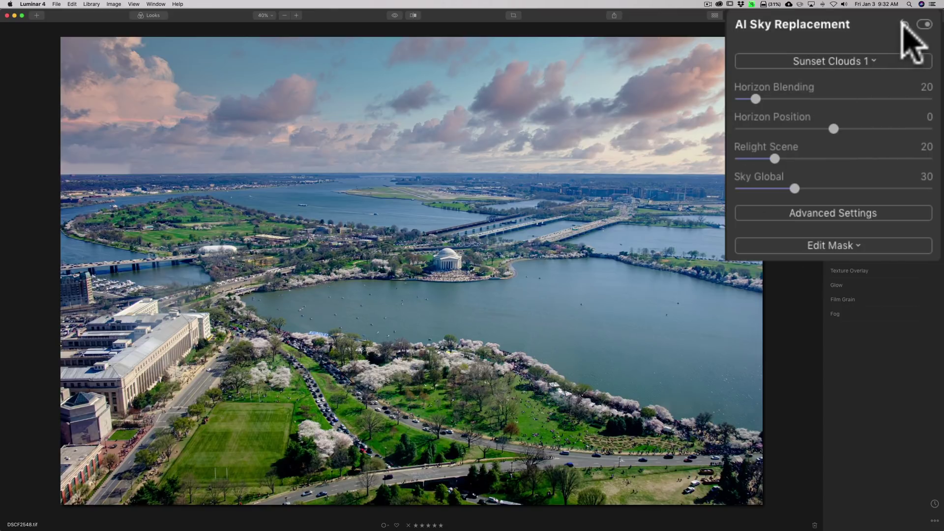
click(903, 23)
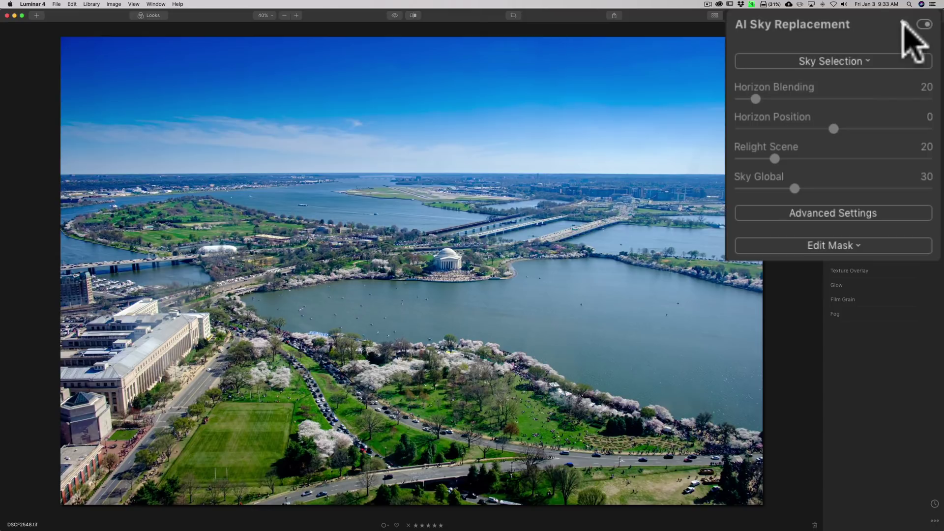
click(881, 100)
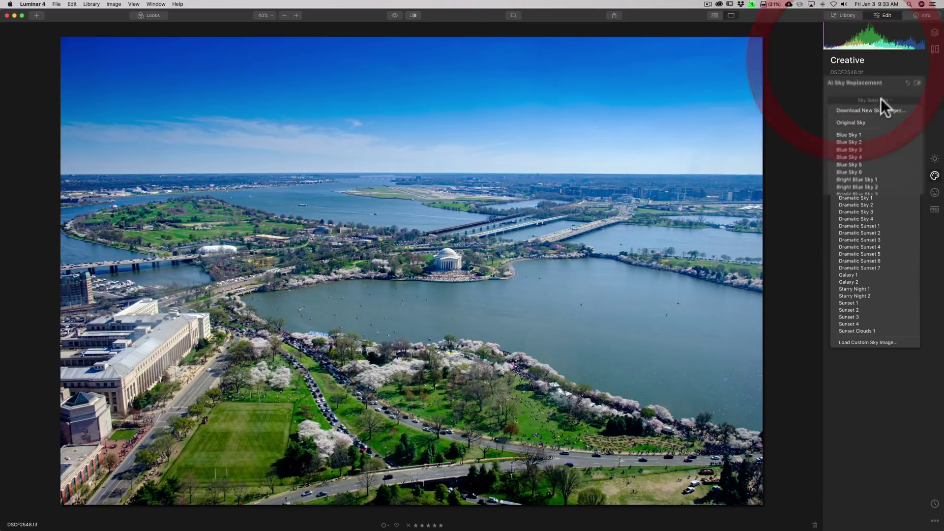
click(859, 331)
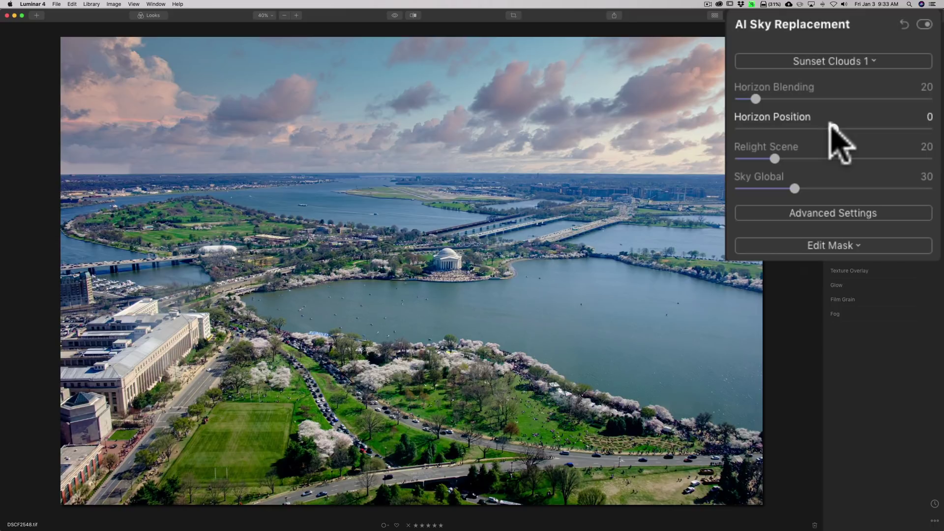
Step: Test the Horizon Position slider in both directions, settling it at -6
drag(831, 126, 869, 127)
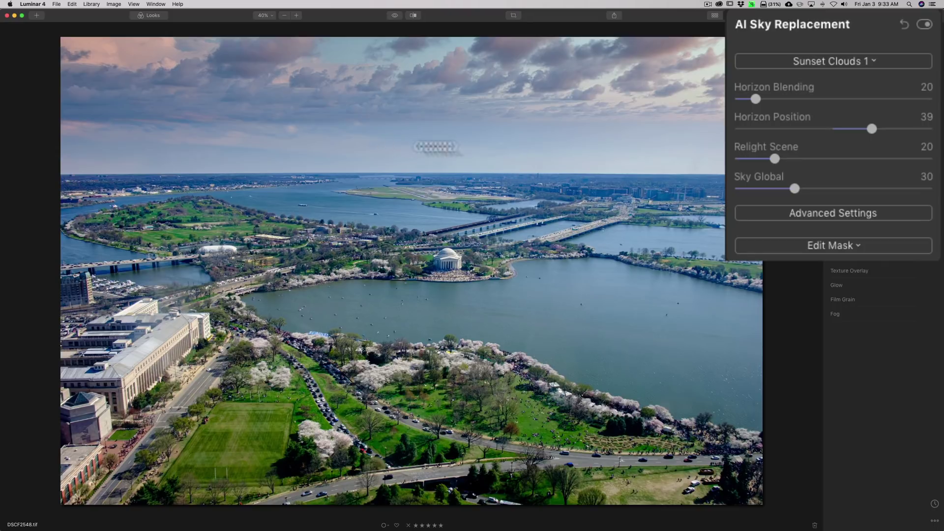
drag(871, 129, 769, 129)
mouse_move(833, 129)
mouse_down()
mouse_move(776, 131)
mouse_move(826, 129)
mouse_up()
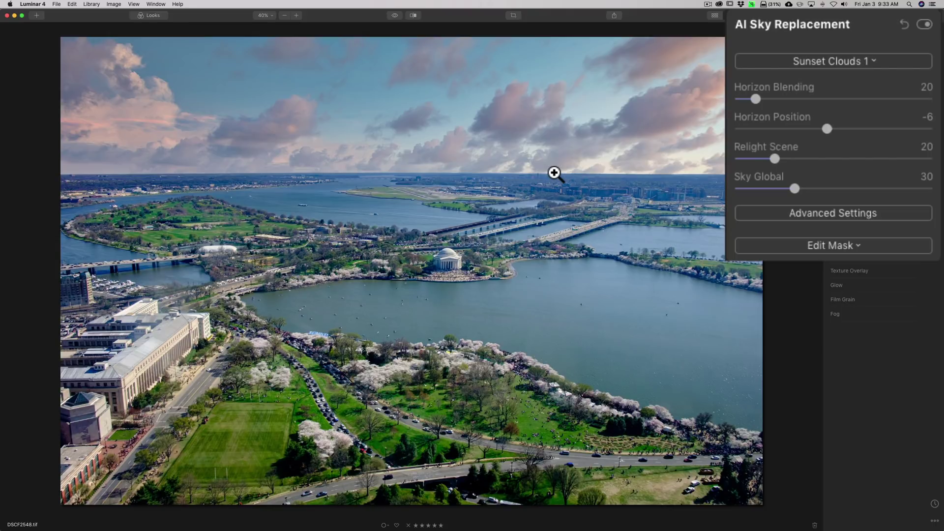
Step: Reset Horizon Position to 0, and try a brighter Relight Scene before restoring it to 20
double_click(827, 127)
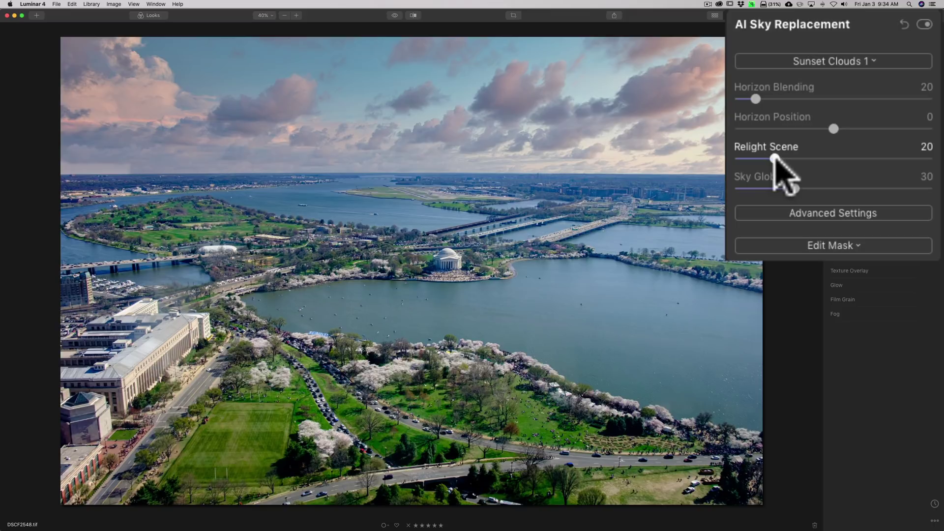
drag(774, 158, 740, 158)
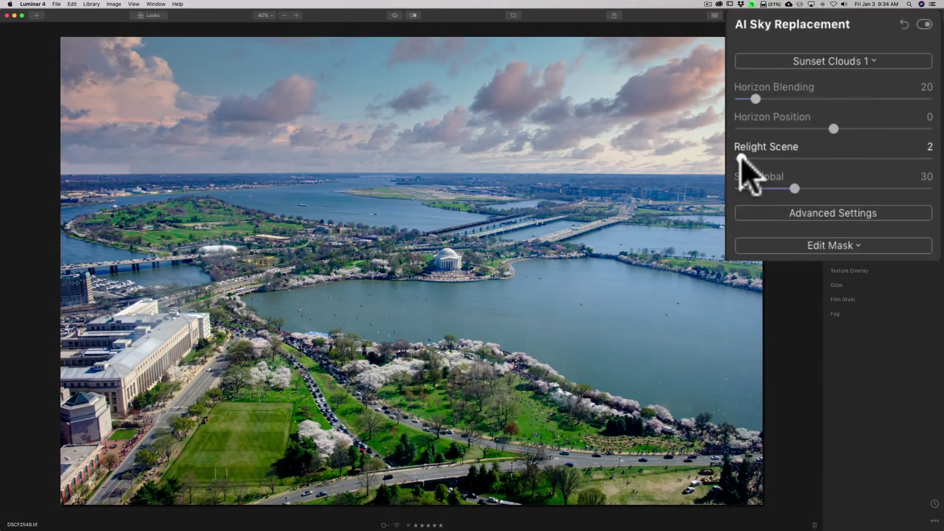
double_click(741, 158)
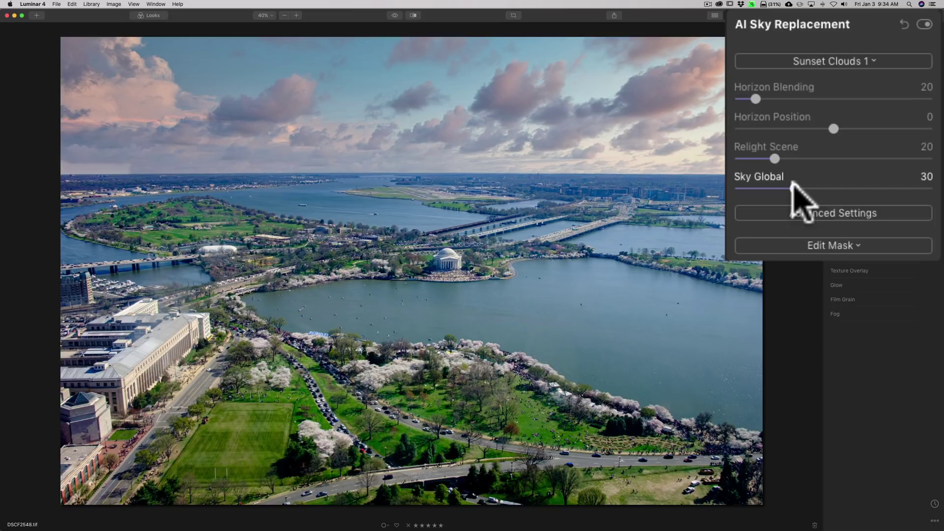
Step: Compare Sky Global at 0 and 100, settle it at 30, and expand Advanced Settings
drag(791, 189, 727, 182)
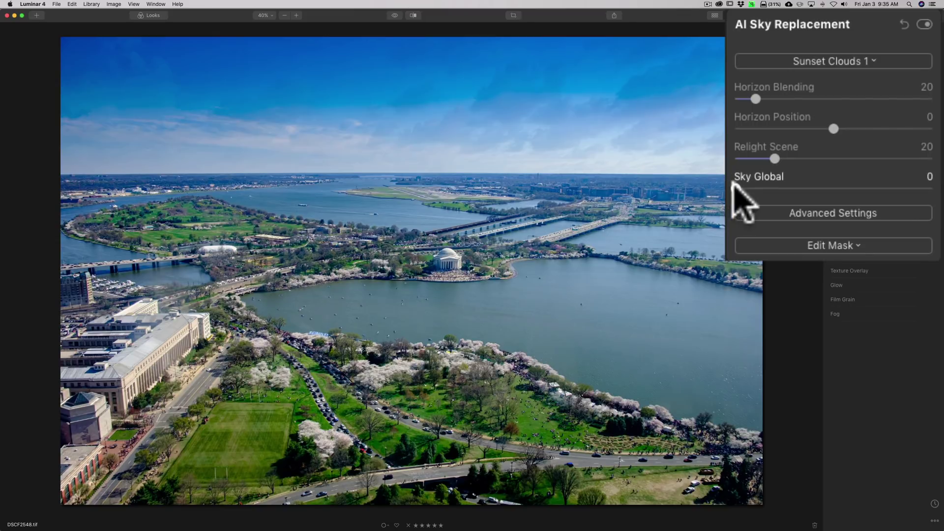
drag(736, 188, 927, 189)
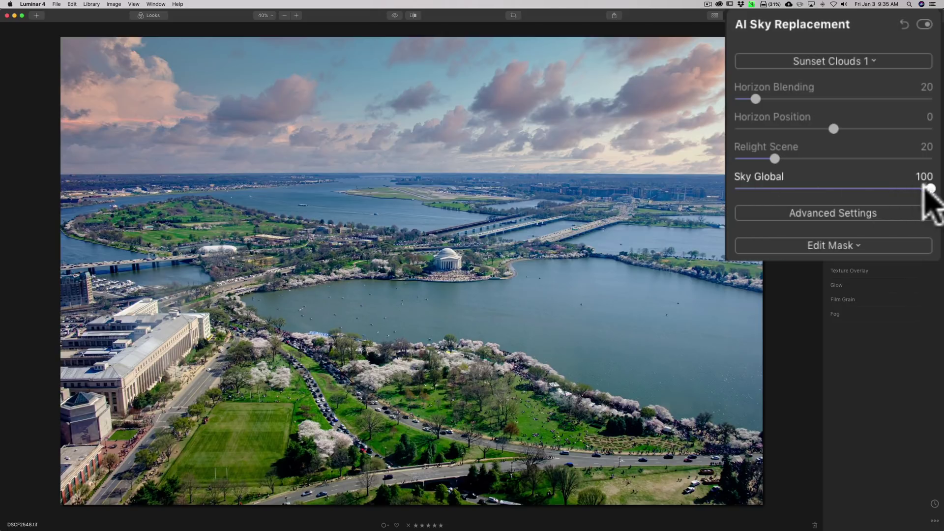
drag(929, 189, 827, 191)
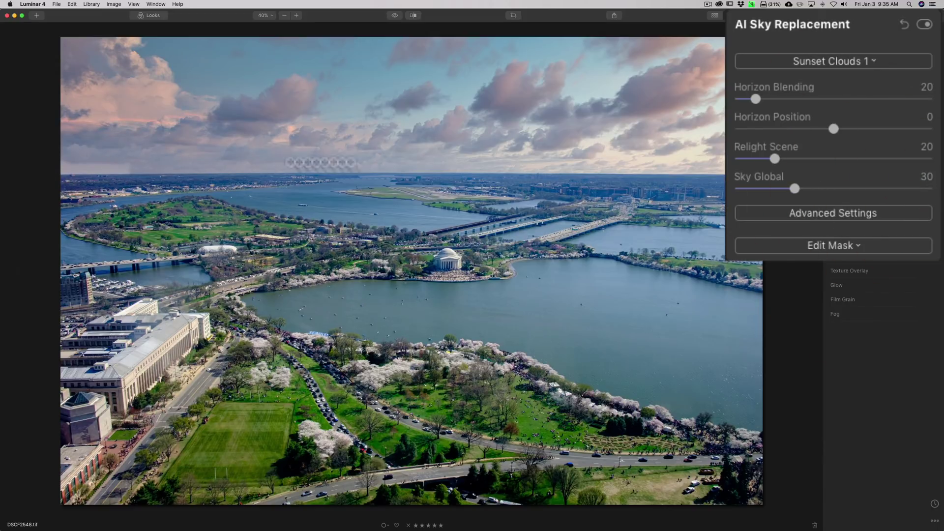
click(860, 176)
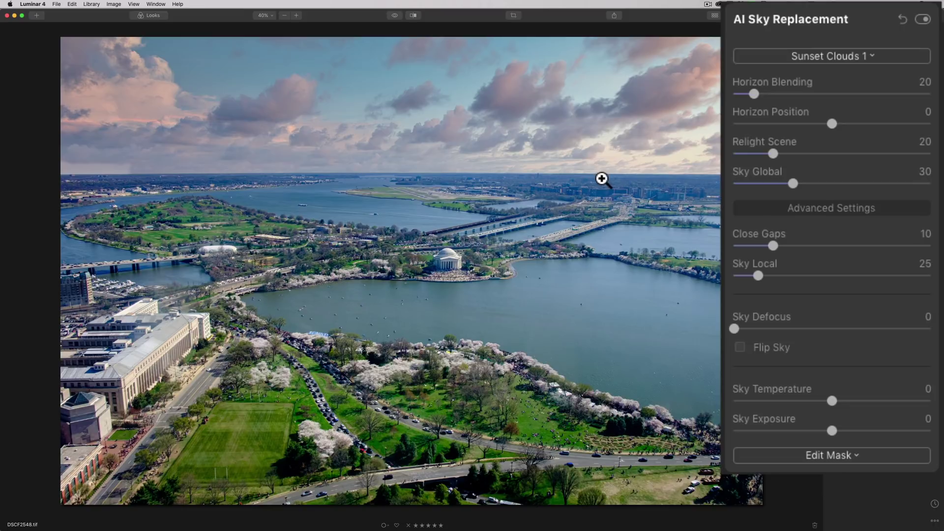
Step: Try Close Gaps at values from 0 to 23, finally setting it to 0
drag(771, 246, 749, 246)
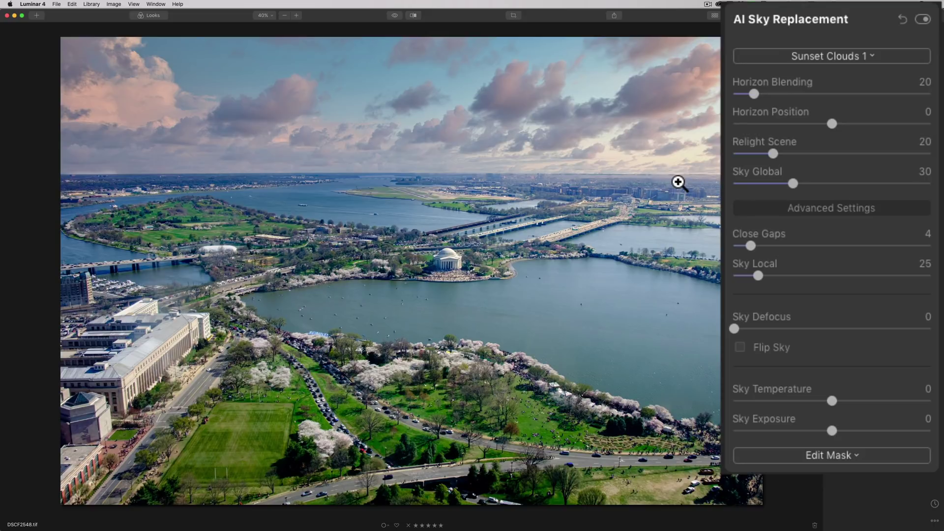
drag(750, 245, 722, 243)
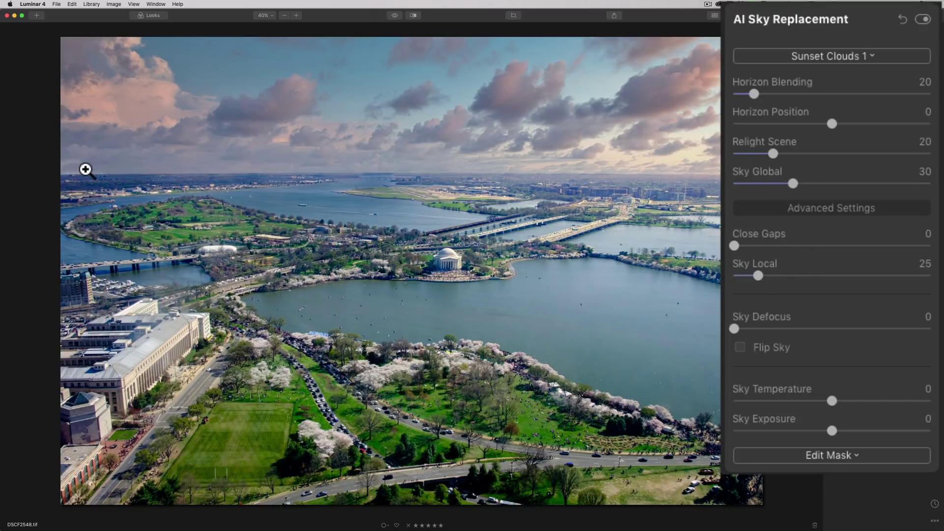
drag(735, 245, 932, 246)
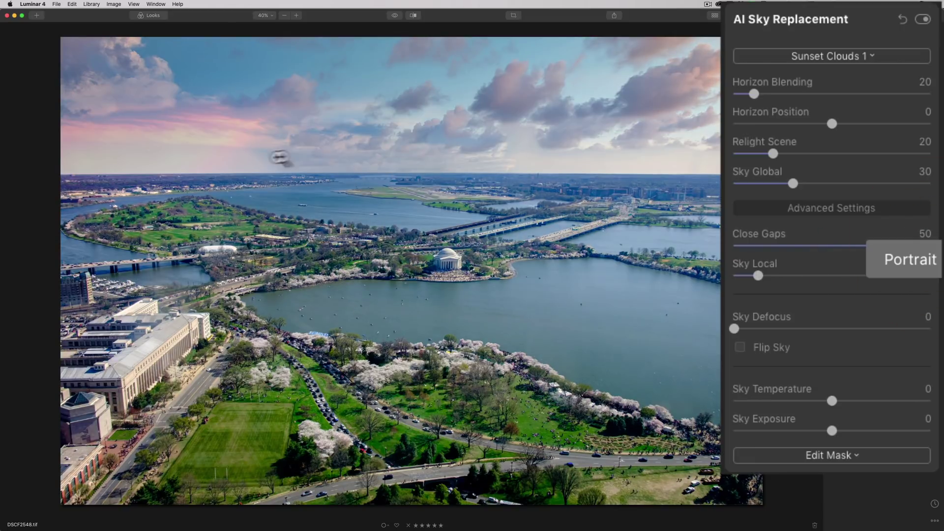
click(774, 246)
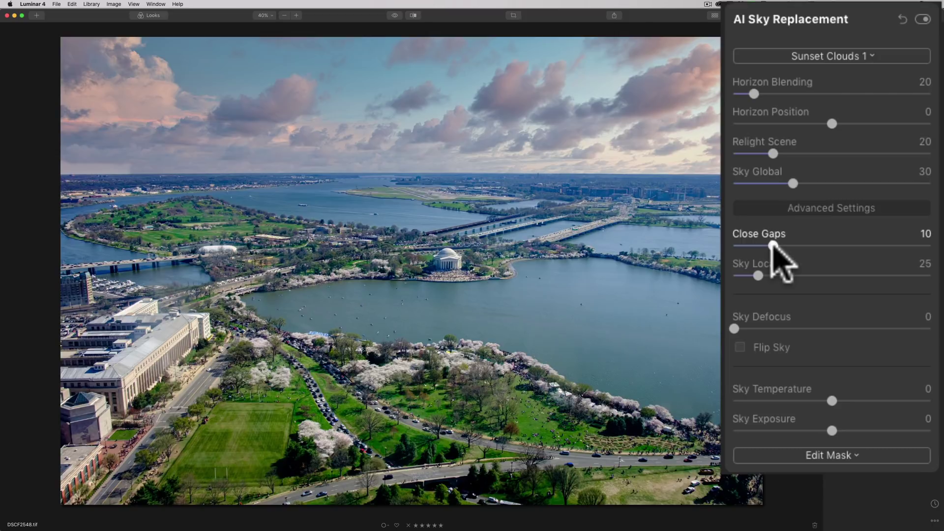
drag(773, 245, 779, 245)
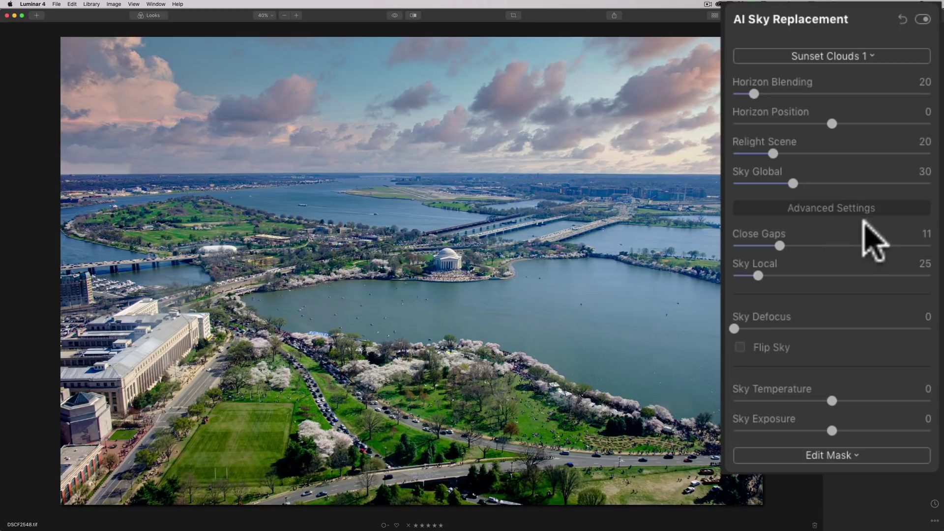
drag(779, 239, 773, 241)
click(773, 240)
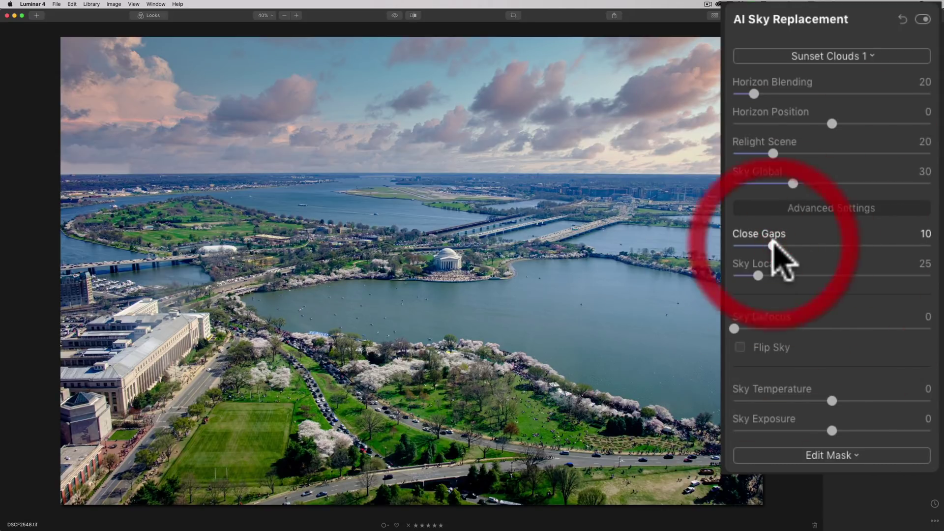
click(773, 241)
drag(773, 242, 733, 245)
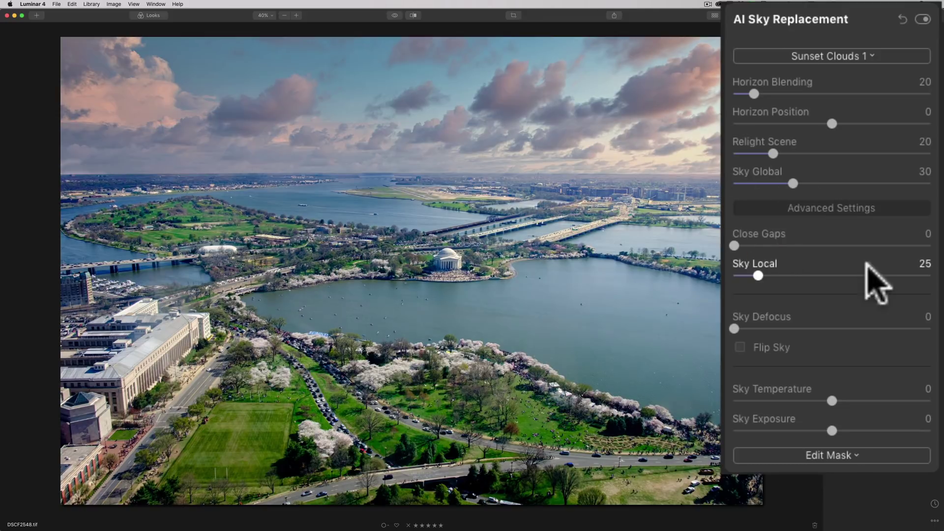
Step: Reset Close Gaps to 10, then weaken Sky Global, compare with the original, and restore it to 30
double_click(735, 246)
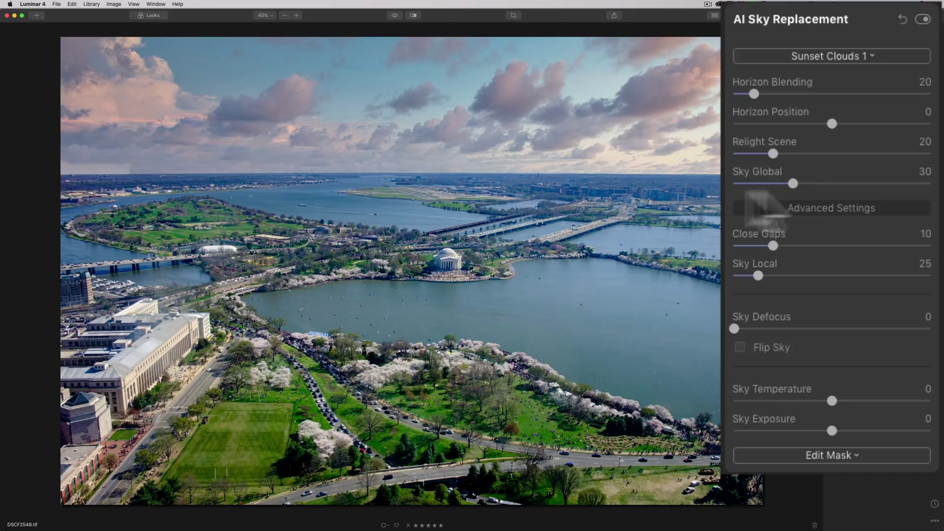
drag(793, 183, 732, 186)
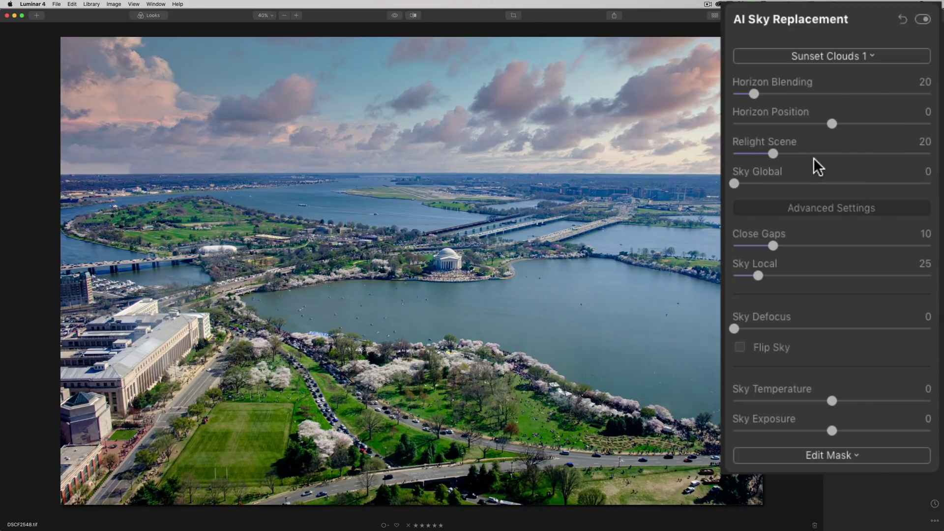
key(backslash)
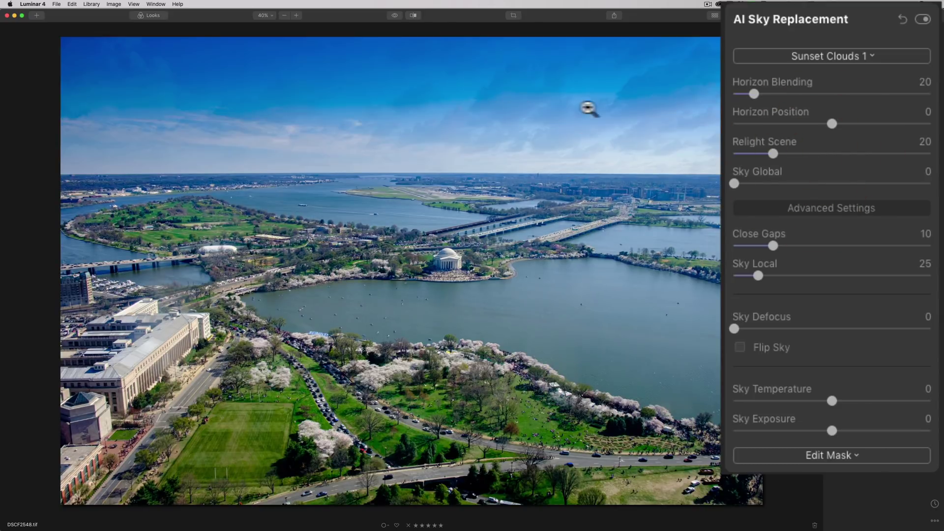
double_click(735, 183)
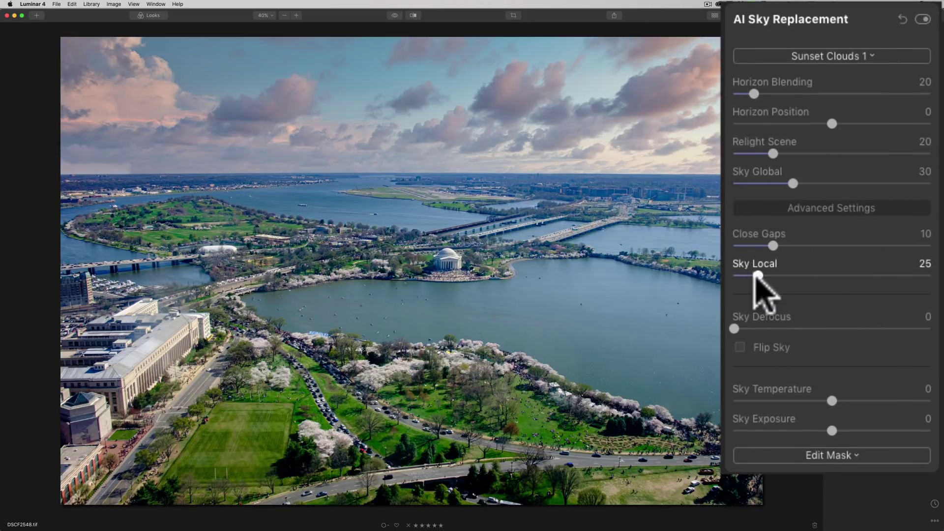
Step: Try Sky Local from 0 up to maximum, then reset it to 25
drag(755, 277, 733, 276)
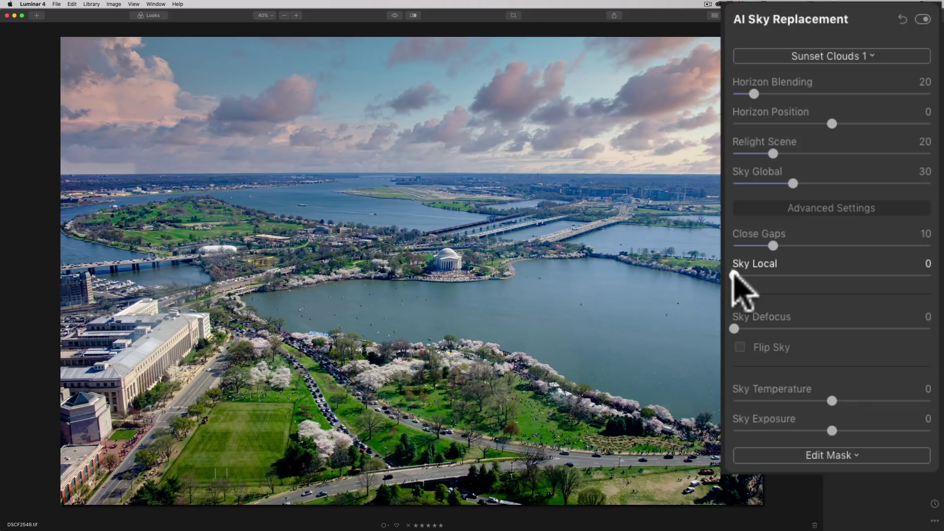
drag(733, 276, 929, 276)
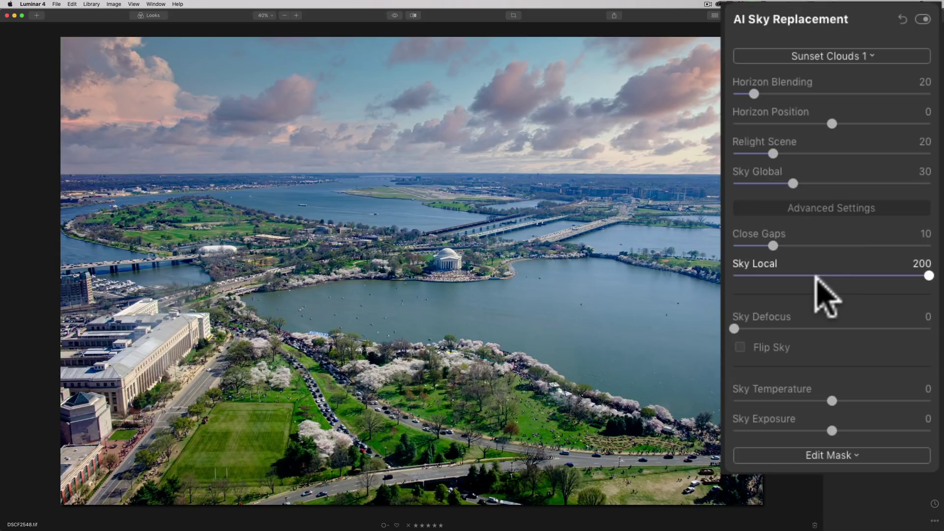
double_click(929, 275)
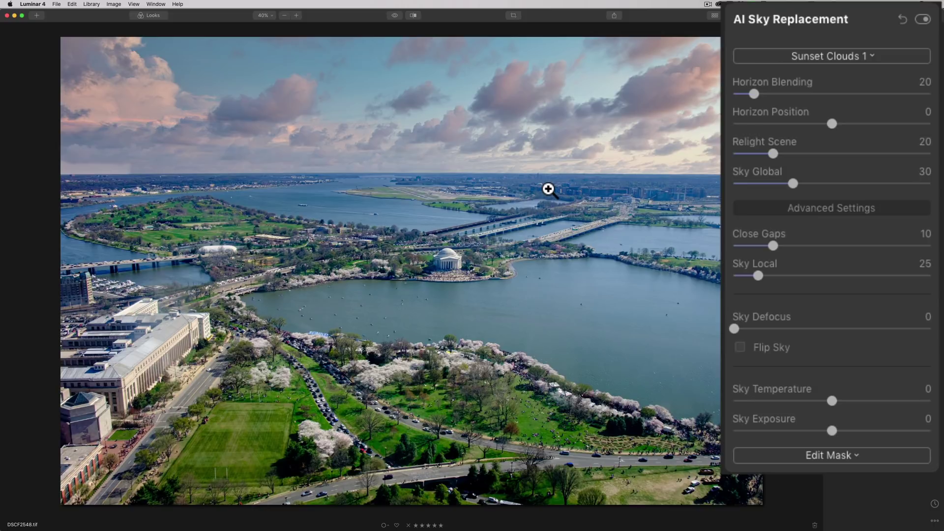
click(735, 329)
mouse_move(735, 329)
mouse_down()
mouse_move(863, 329)
mouse_move(732, 329)
mouse_up()
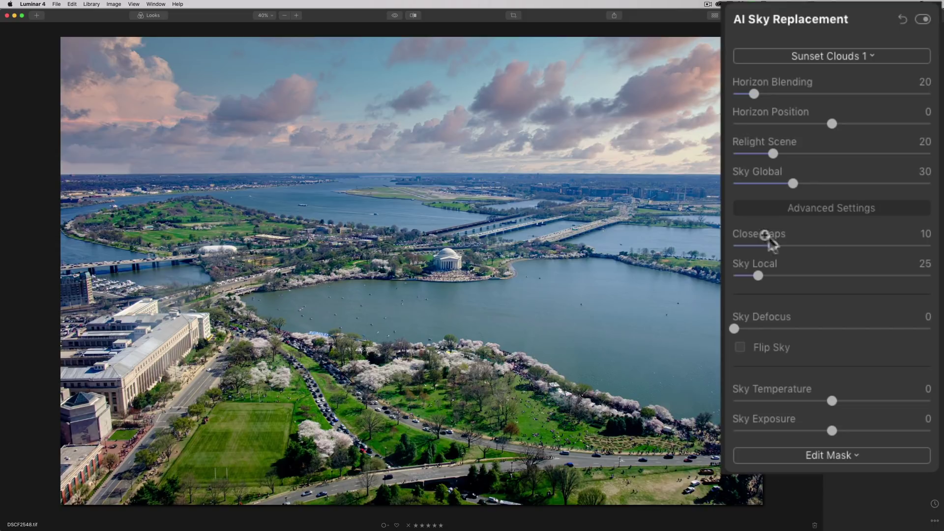
click(739, 346)
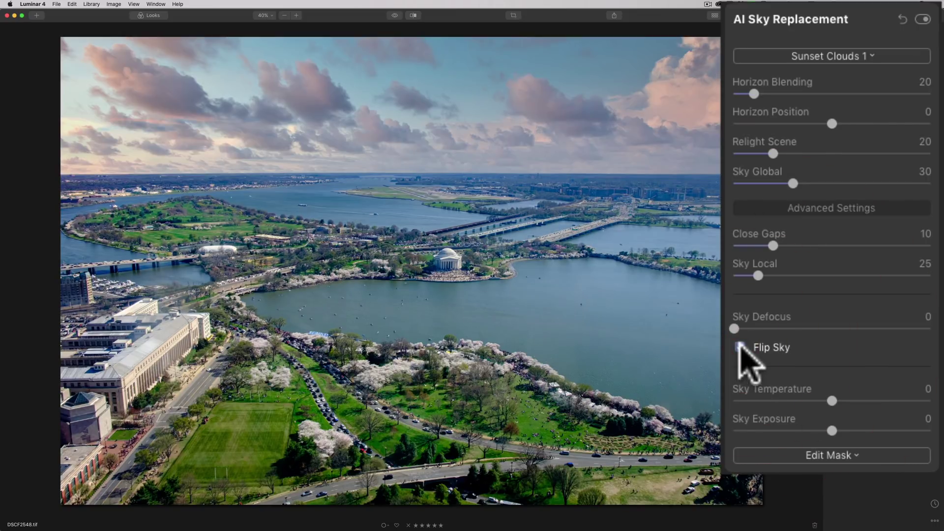
click(738, 346)
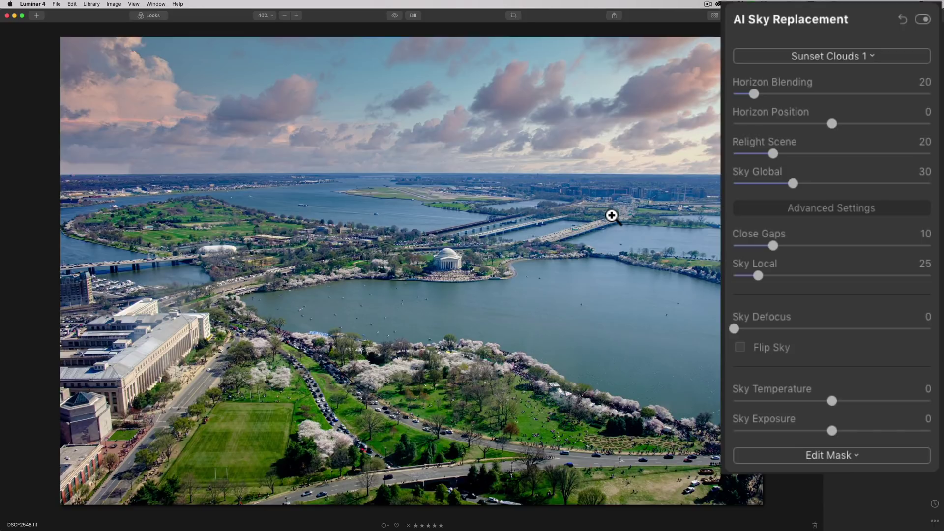
drag(838, 401, 760, 407)
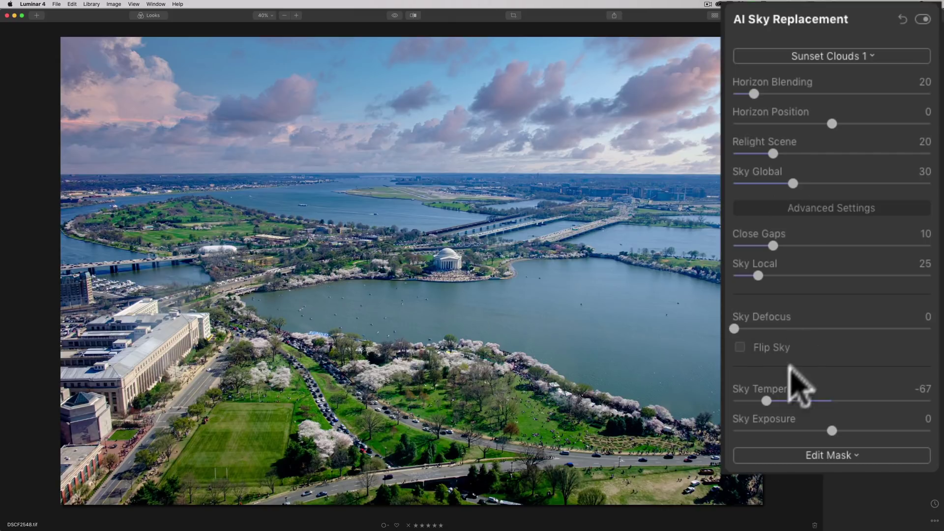
mouse_move(766, 400)
mouse_down()
mouse_move(934, 401)
mouse_move(737, 400)
mouse_move(900, 403)
mouse_move(831, 400)
mouse_up()
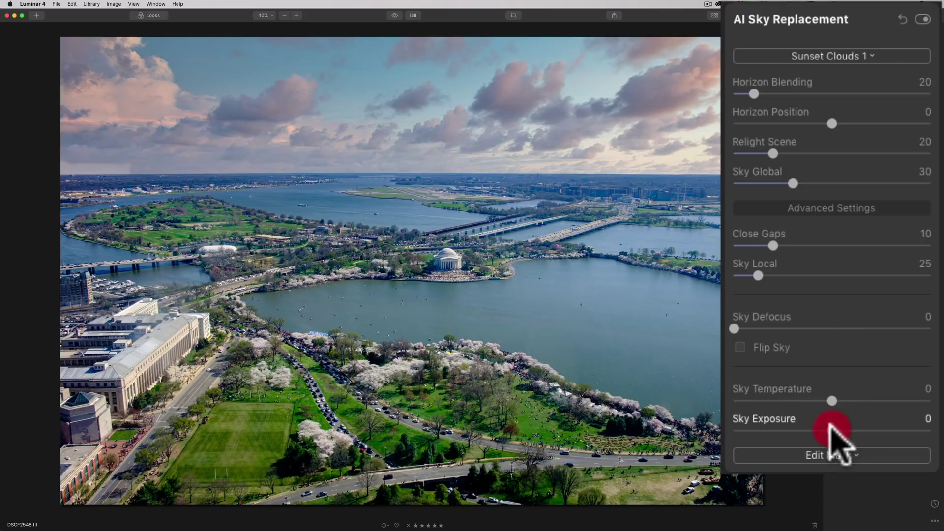
drag(831, 428, 861, 432)
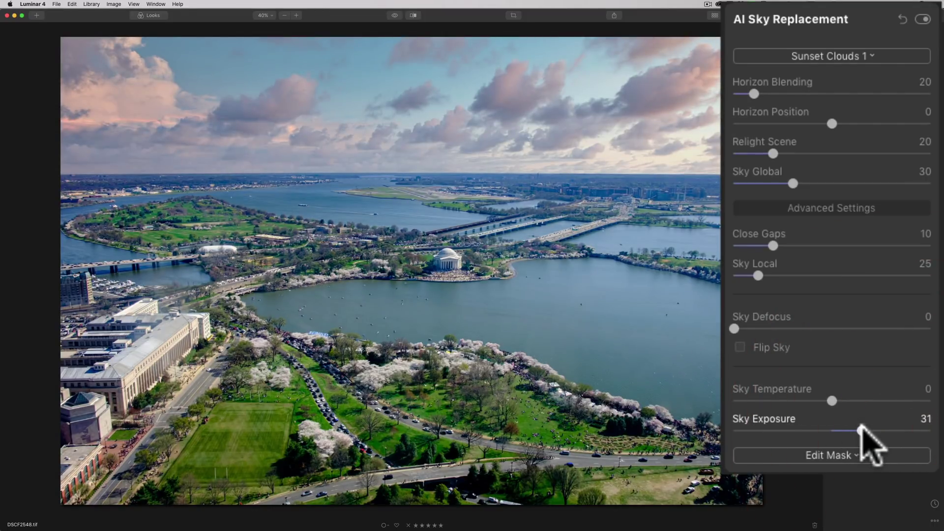
double_click(865, 435)
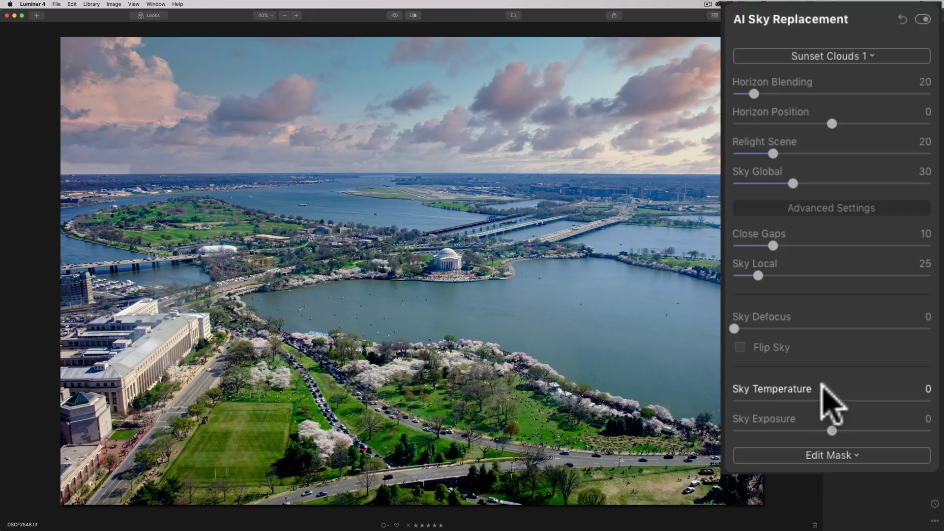
Step: Raise Sky Global to 100 and warm the sky to Sky Temperature 18
drag(793, 184, 934, 183)
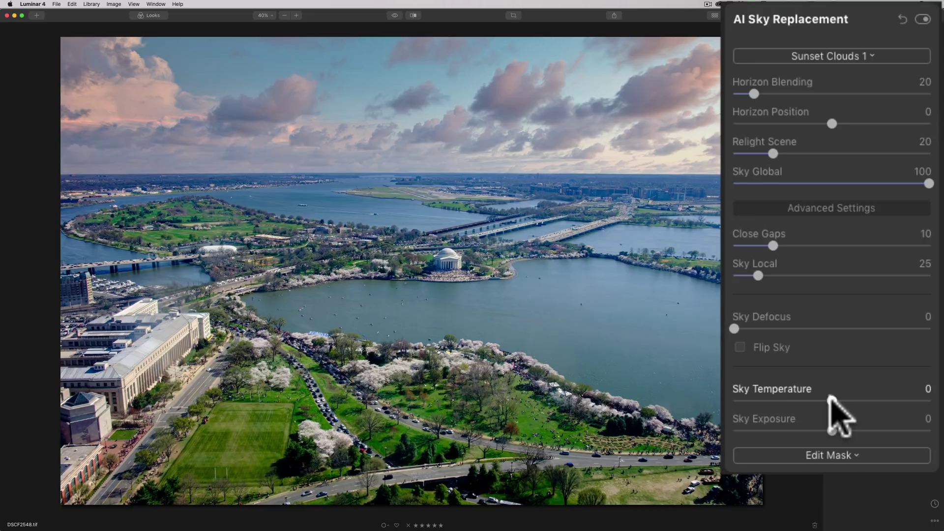
drag(829, 397, 849, 400)
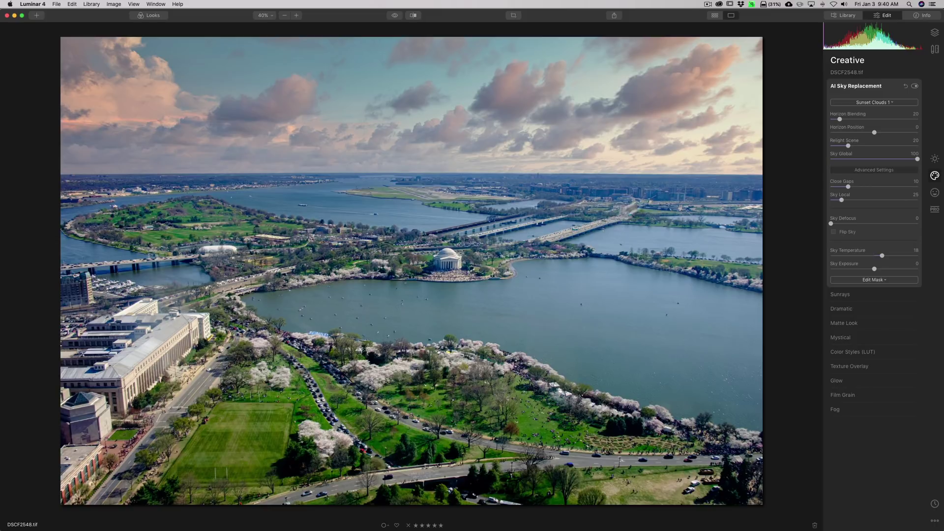
Step: In Essentials > Light, test exposure at 2.89 and below zero, leaving it at 0.00
click(876, 82)
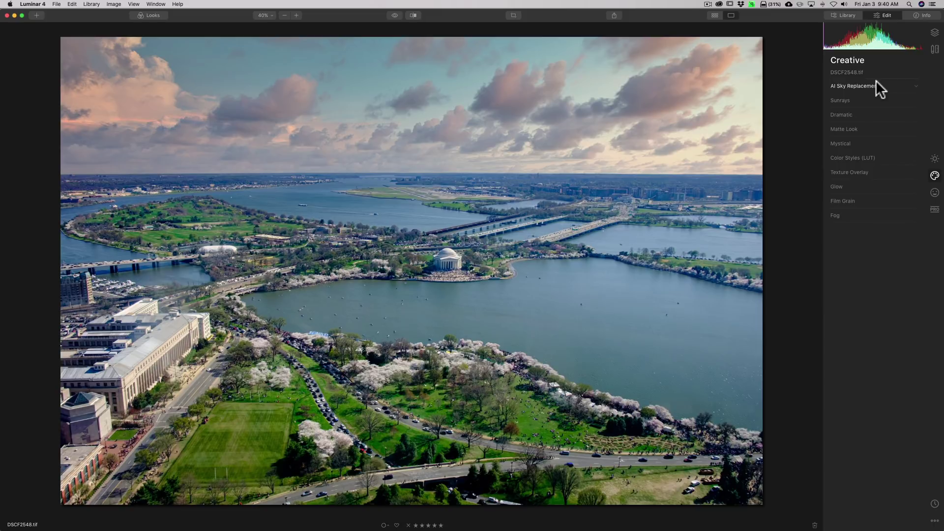
click(934, 159)
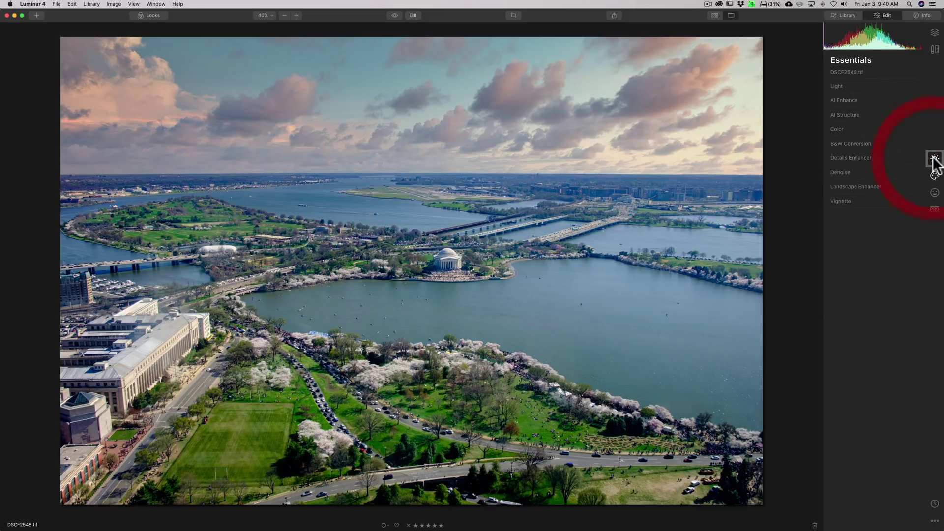
click(841, 85)
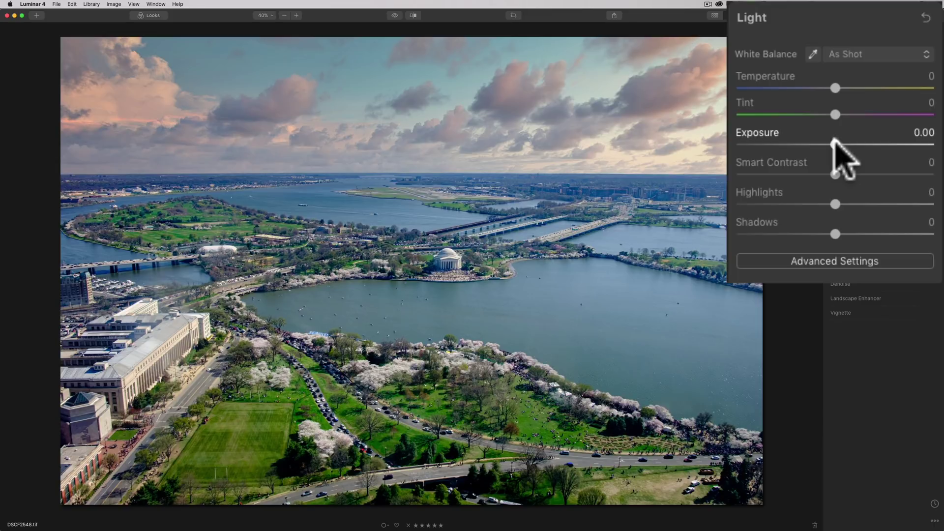
drag(834, 142, 892, 145)
click(891, 144)
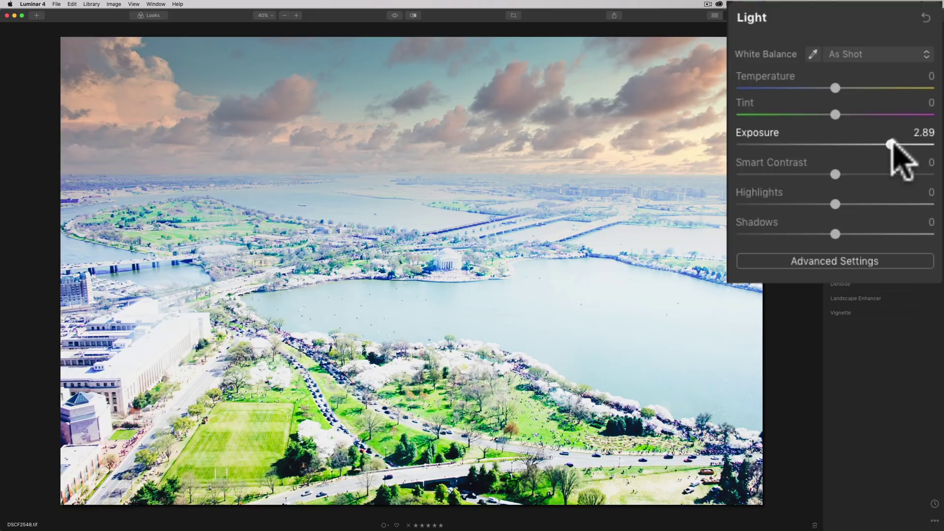
drag(891, 144, 820, 143)
double_click(820, 144)
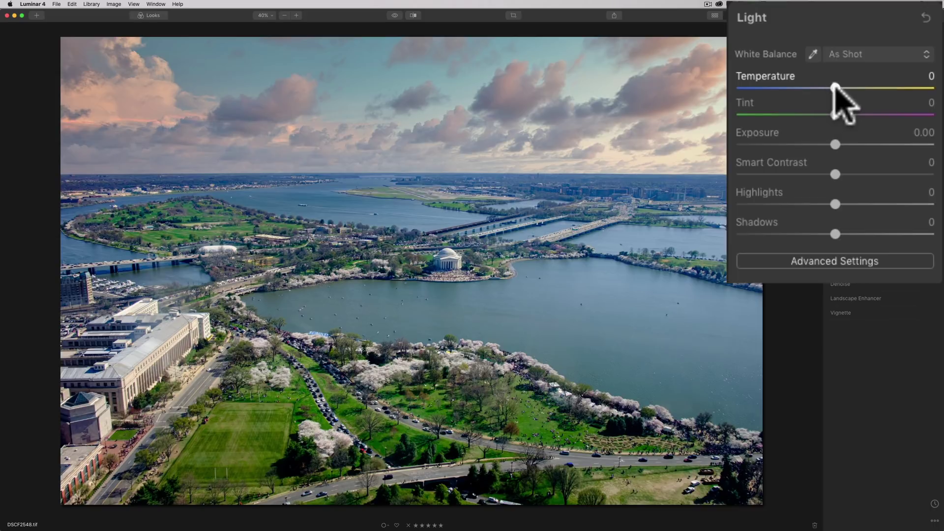
Step: Warm the photo to Temperature 10 and lift Highlights to 22
drag(834, 87, 846, 88)
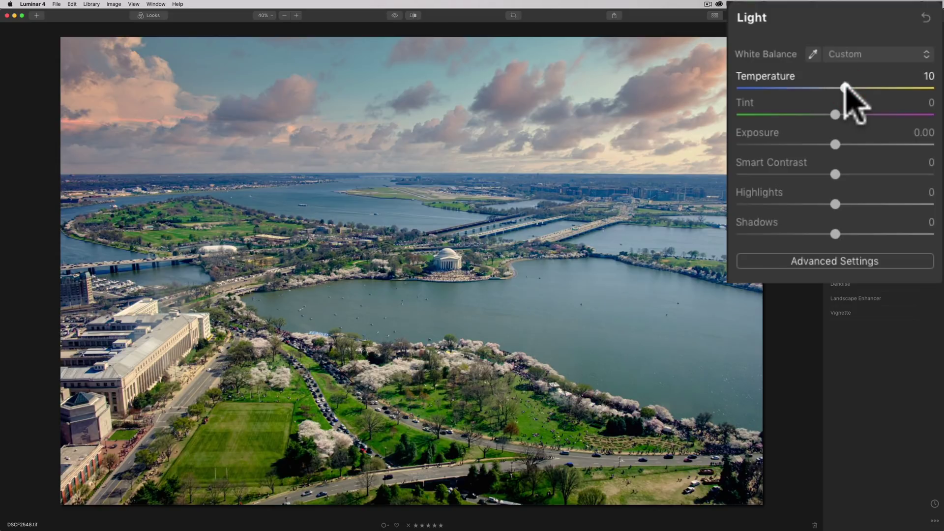
click(845, 87)
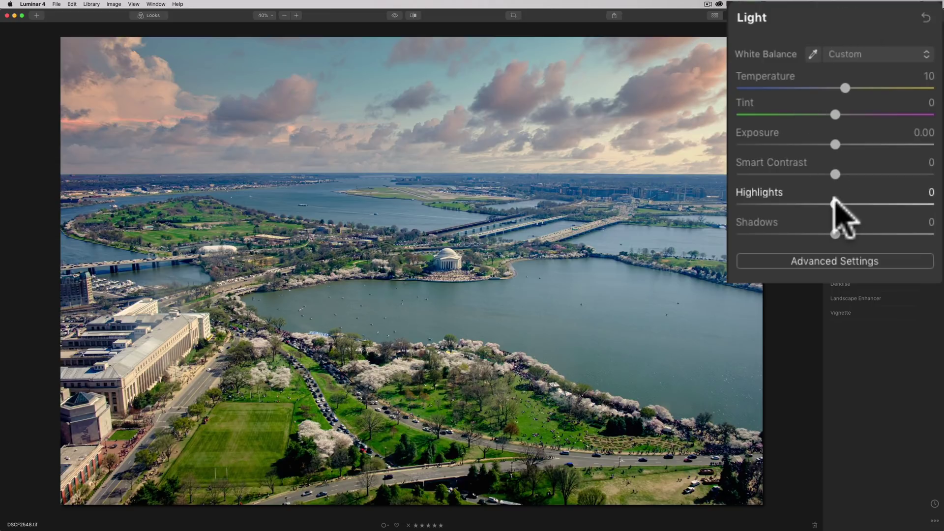
drag(834, 203, 857, 204)
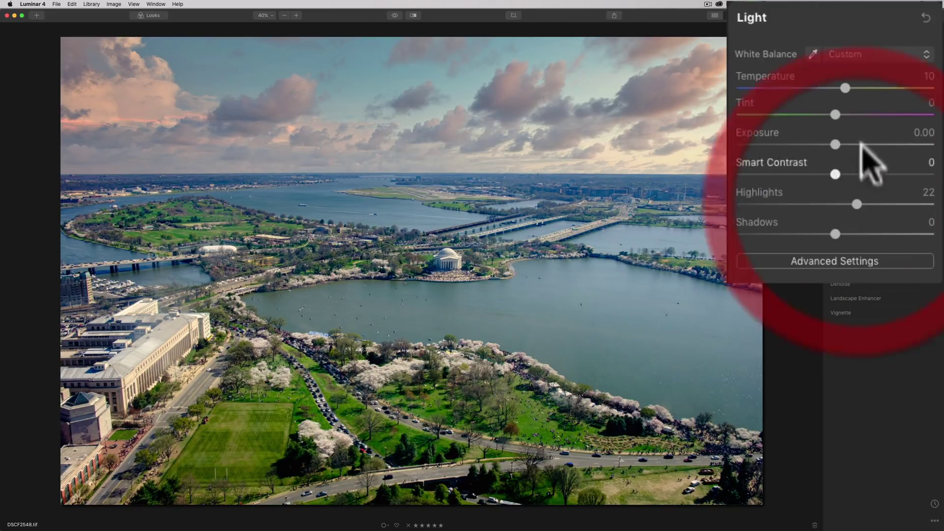
click(809, 6)
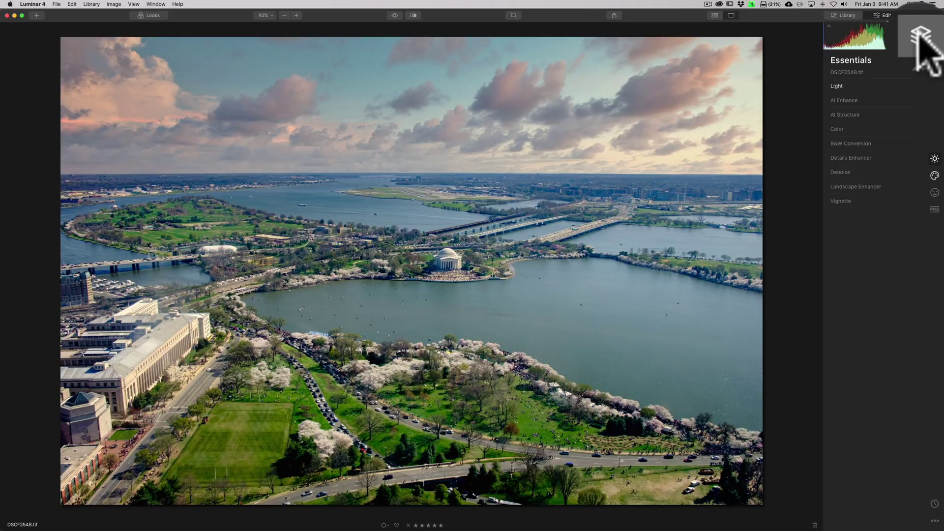
Step: Add a new Stamped Layer above DSCF2548.tif from the Layers panel's + menu
click(920, 40)
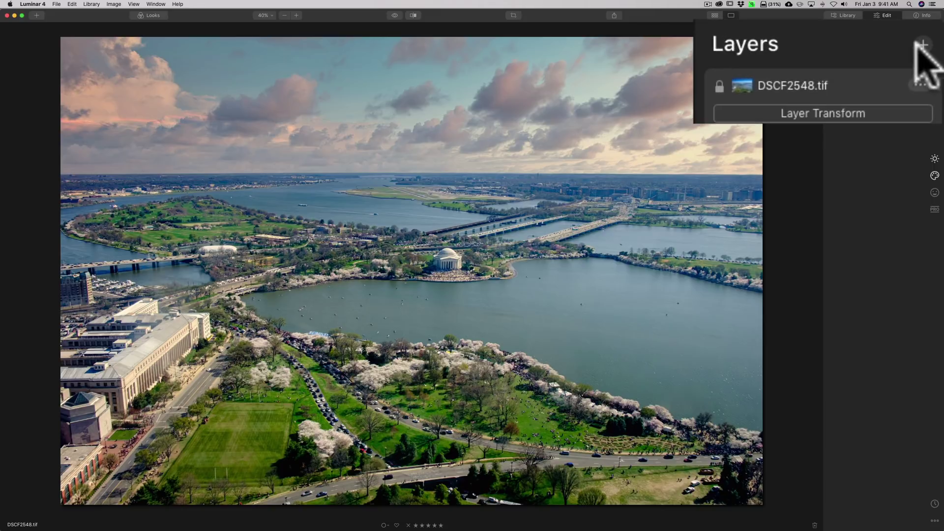
click(919, 46)
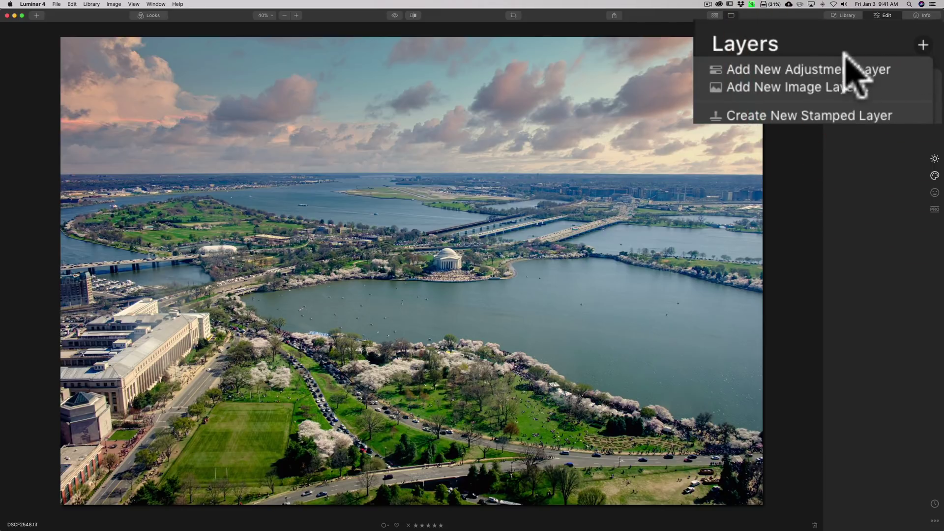
click(859, 91)
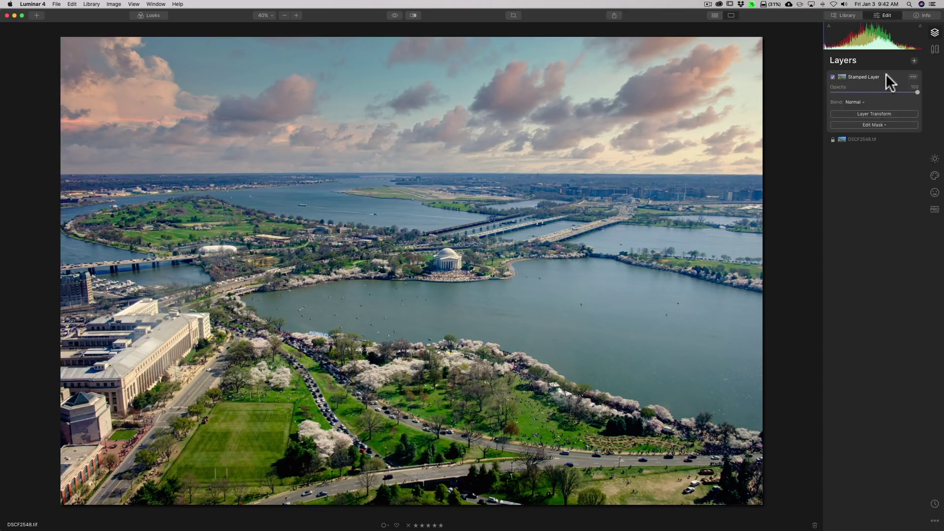
Step: Preview a higher Light exposure, then reset it to 0.00
click(934, 159)
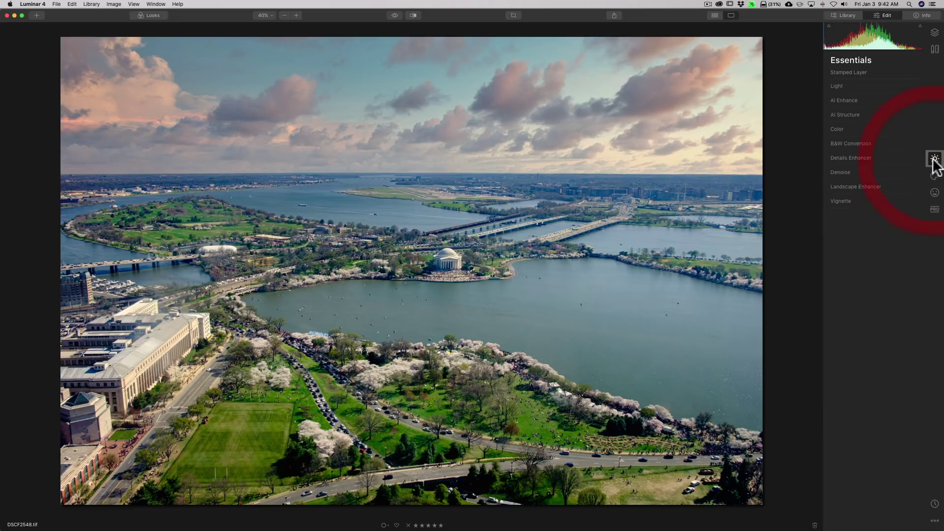
click(839, 85)
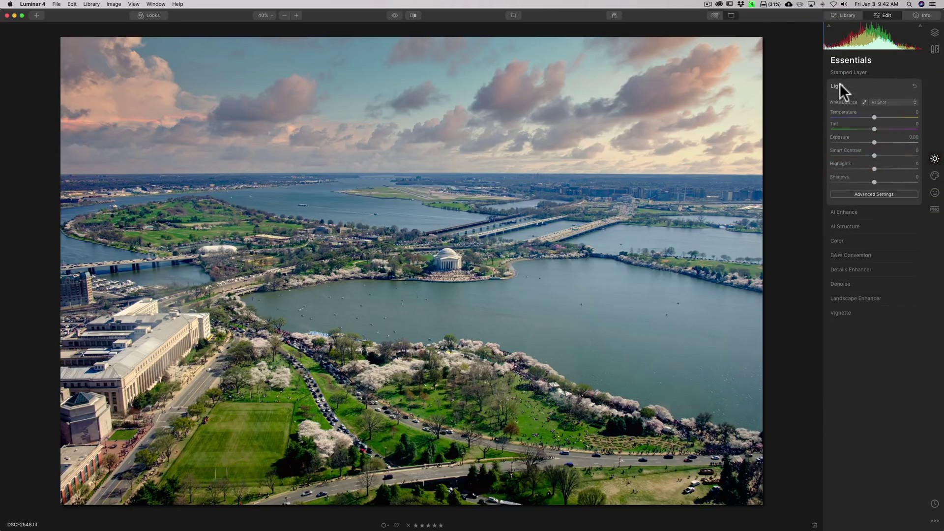
drag(835, 144, 868, 143)
double_click(868, 141)
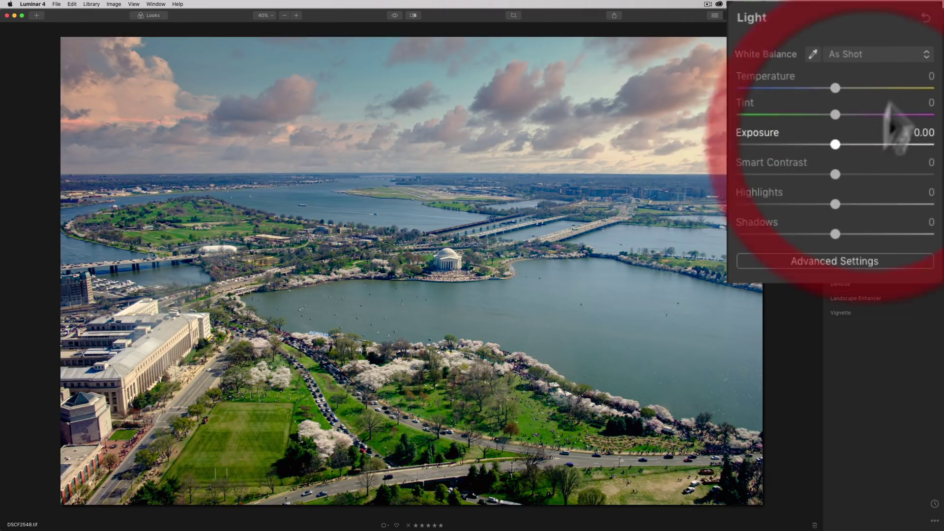
click(880, 15)
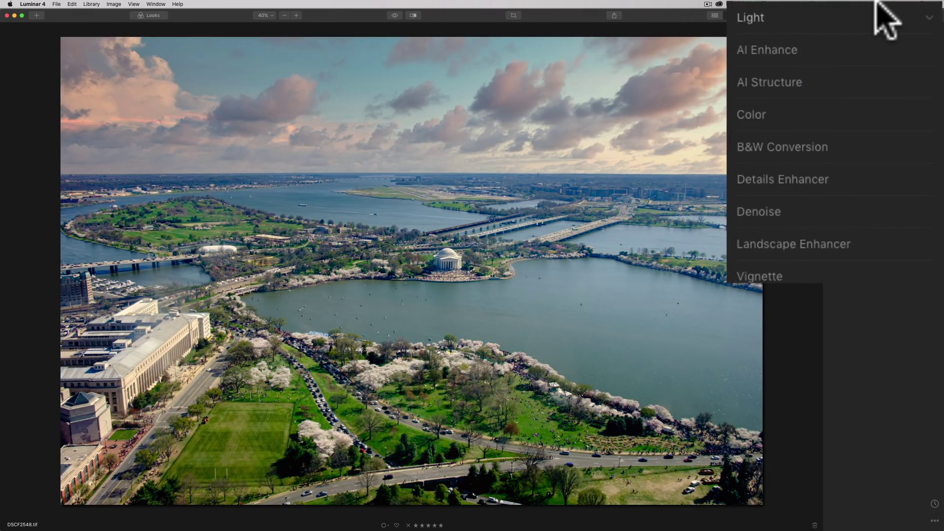
Step: In AI Enhance, set AI Accent to about 18 and AI Sky Enhancer to 7
click(808, 49)
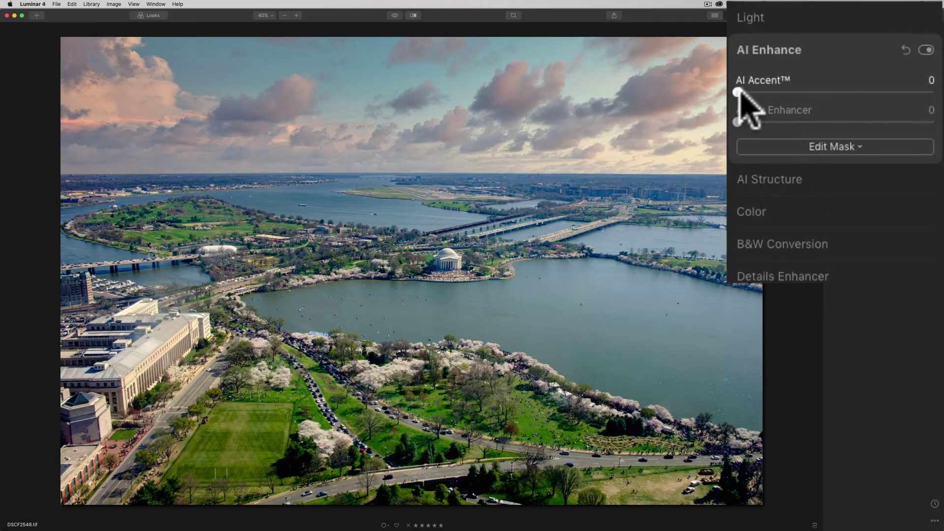
drag(742, 93, 775, 95)
drag(737, 122, 757, 119)
click(826, 47)
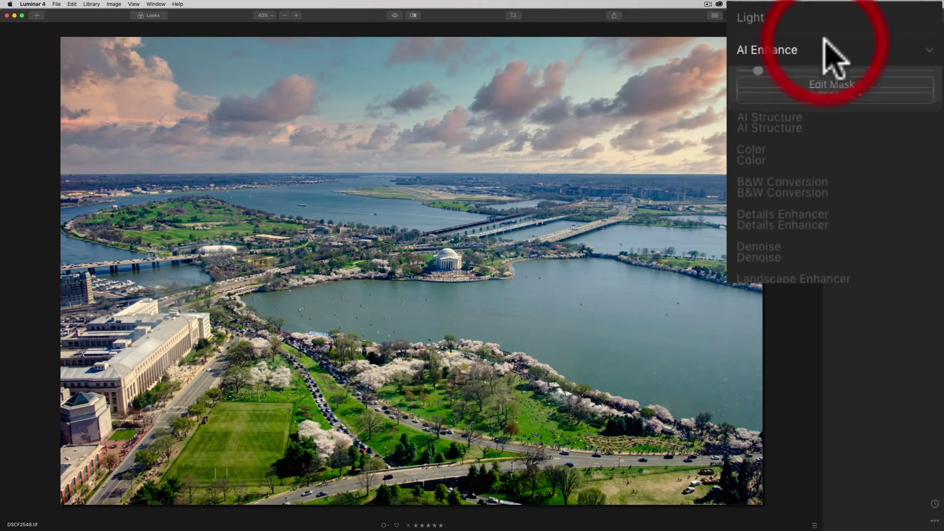
Step: Set AI Structure to Amount 21 with a Boost of 5
click(806, 81)
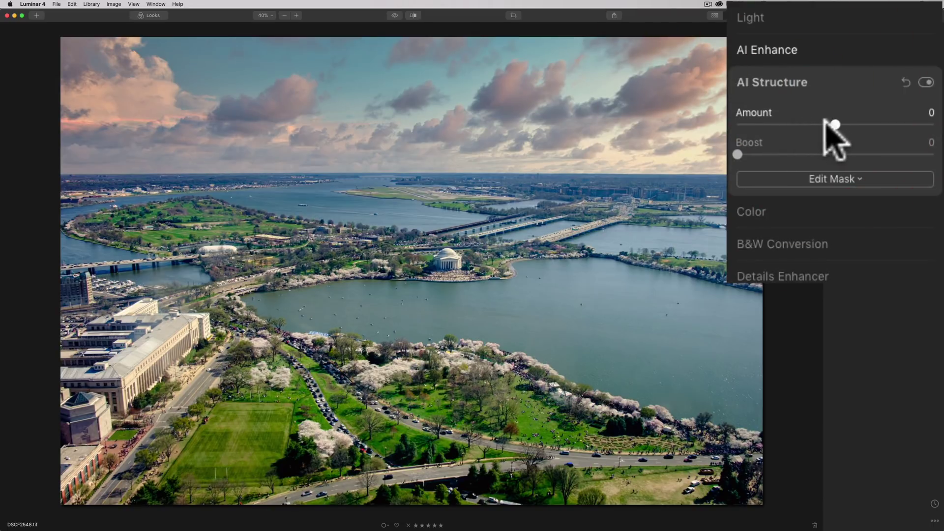
drag(826, 122, 861, 125)
mouse_move(738, 154)
mouse_down()
mouse_move(755, 154)
mouse_move(742, 148)
mouse_up()
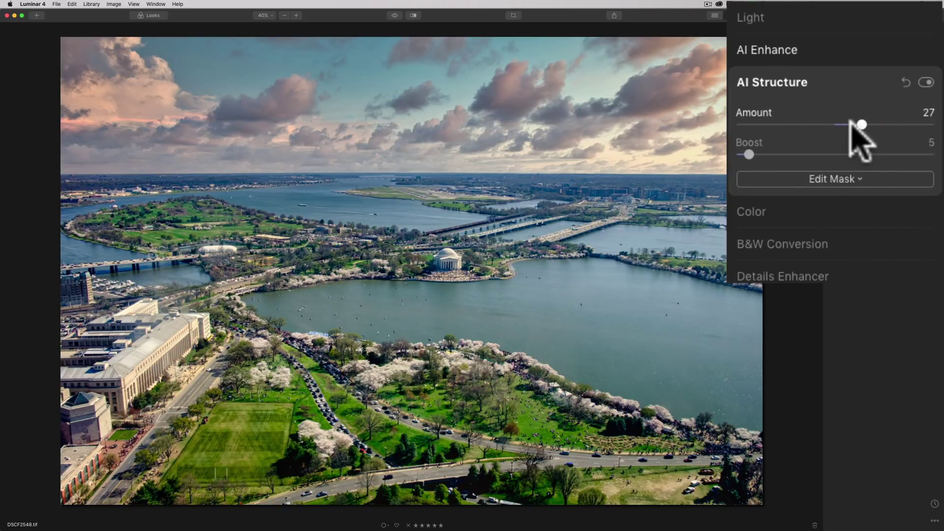
drag(860, 125, 856, 126)
click(821, 74)
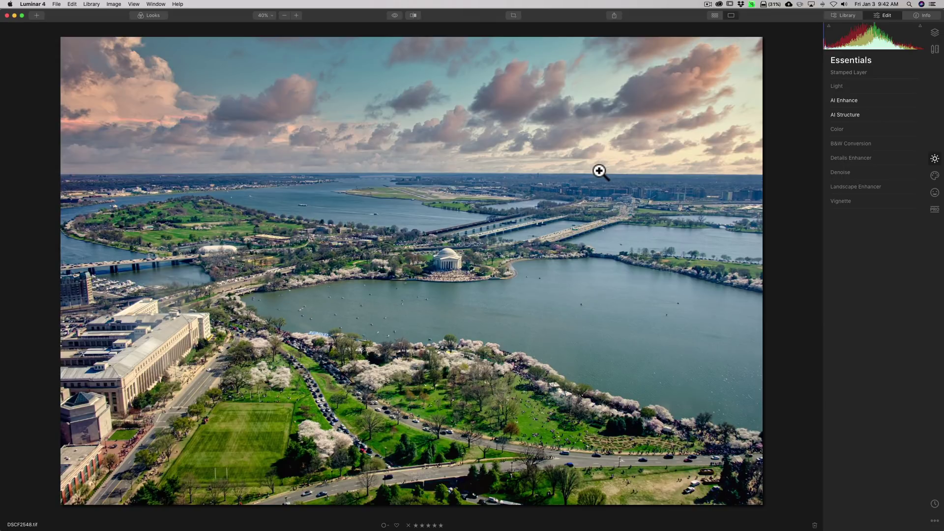
Step: Review the AI Enhance and AI Structure values
click(878, 97)
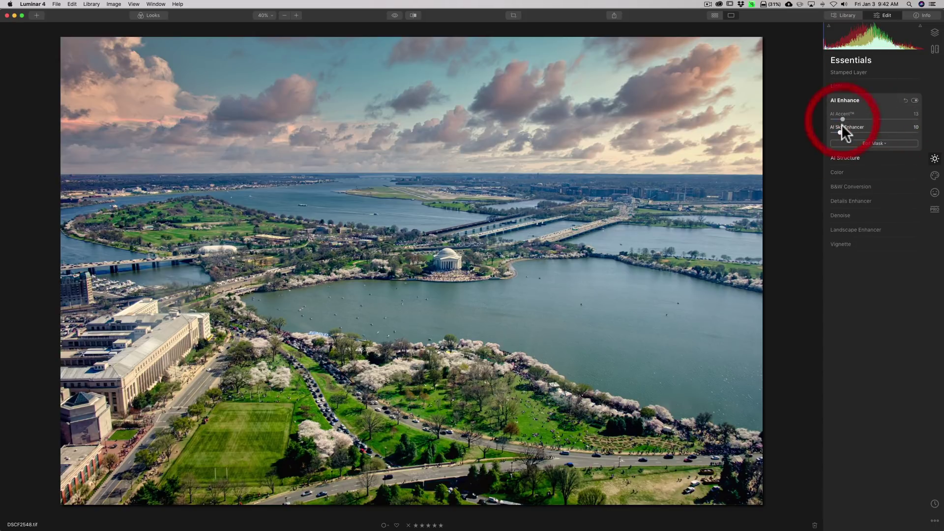
click(858, 101)
click(862, 114)
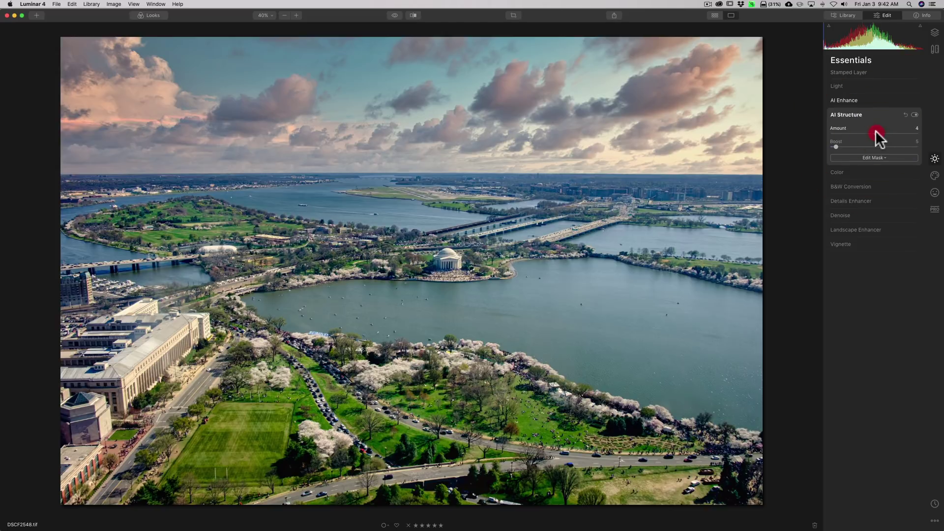
click(868, 111)
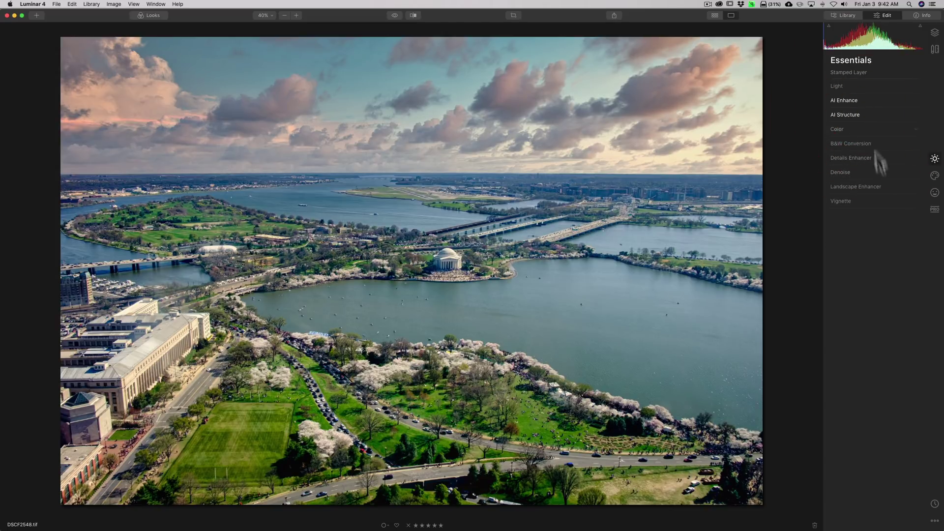
Step: Add a Vignette at Amount -34 with Inner Light raised to 19 in Advanced Settings
click(859, 199)
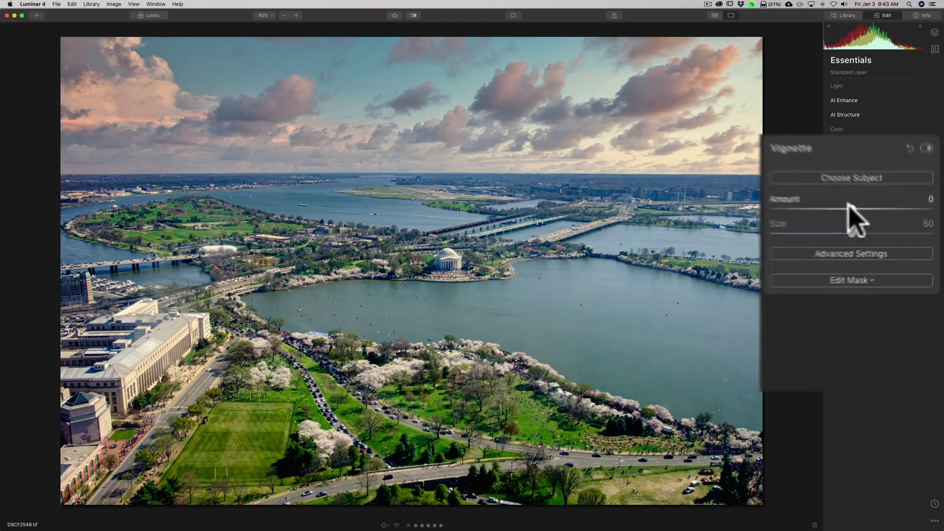
drag(872, 232, 864, 232)
drag(812, 194, 791, 194)
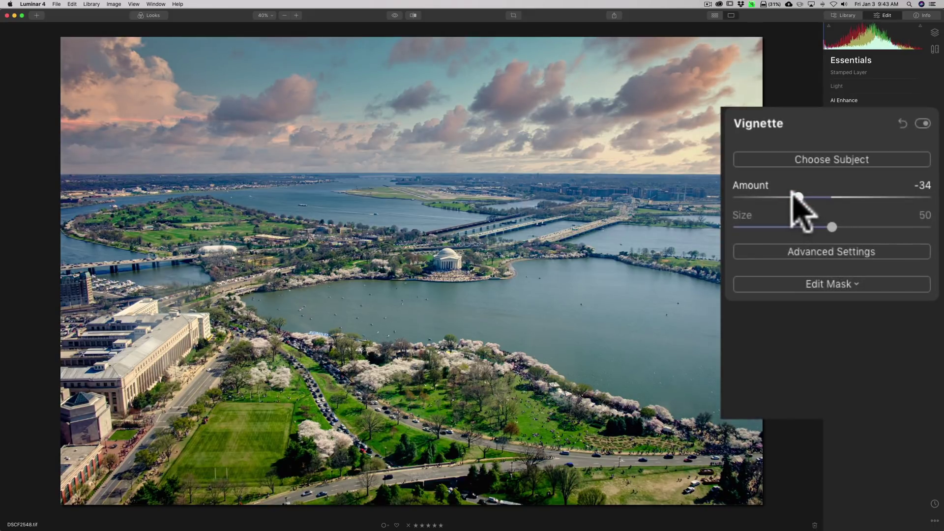
click(830, 248)
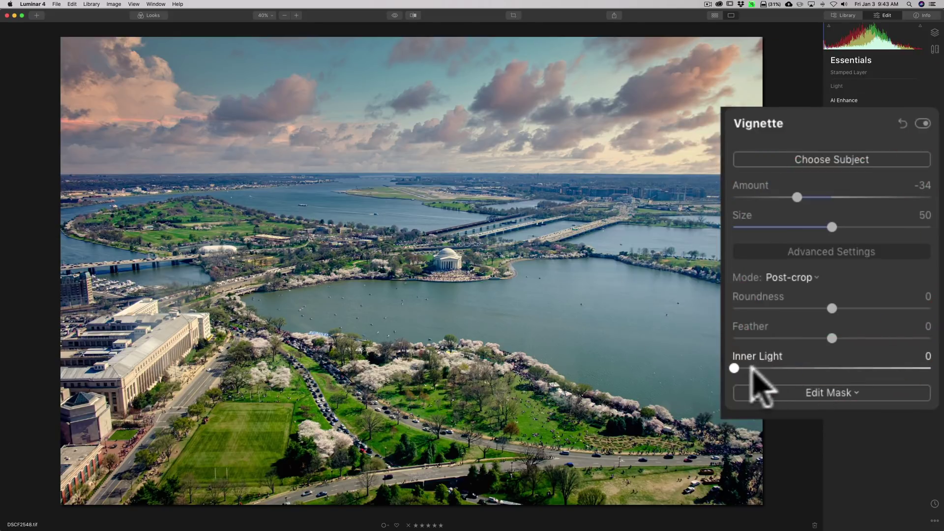
drag(735, 368, 772, 368)
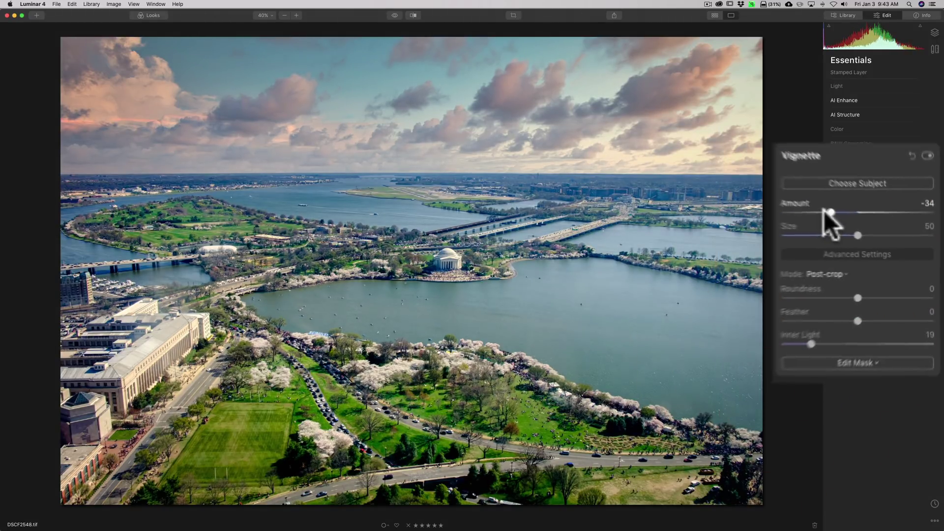
click(396, 13)
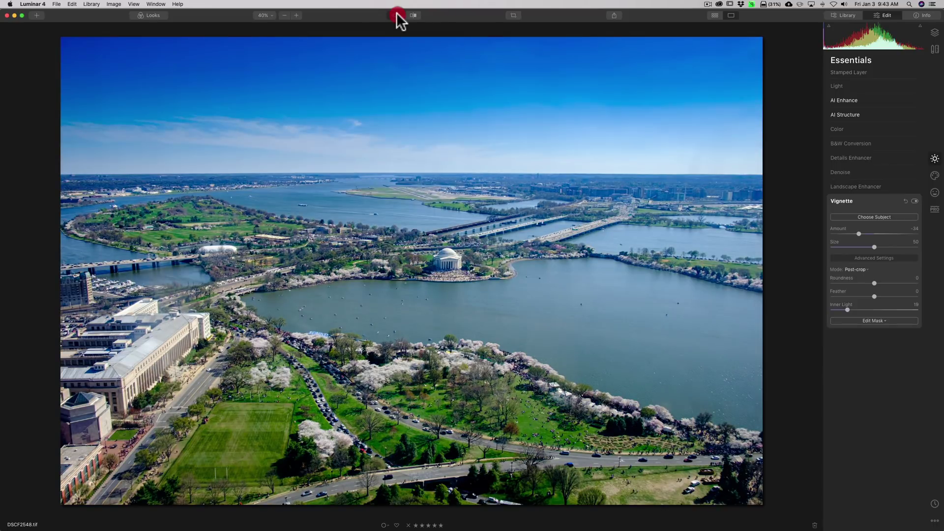